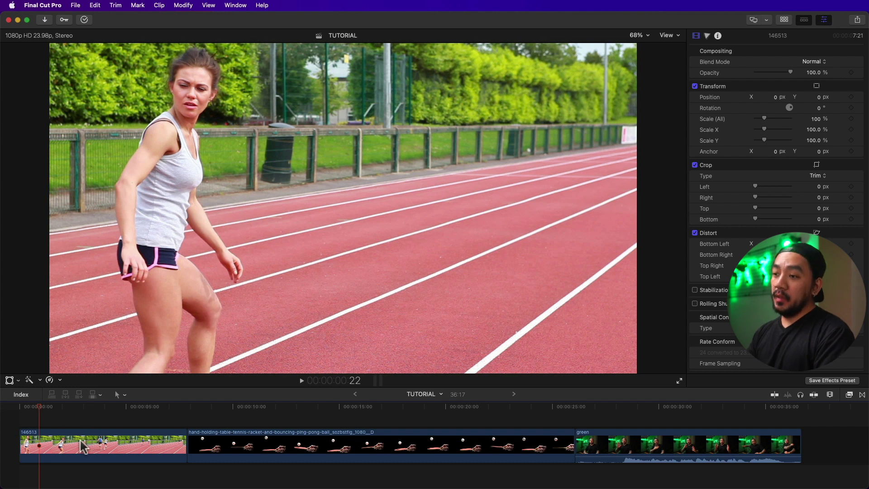
# Step: Select the relay clip 146513 at the start of the TUTORIAL timeline
pyautogui.click(78, 435)
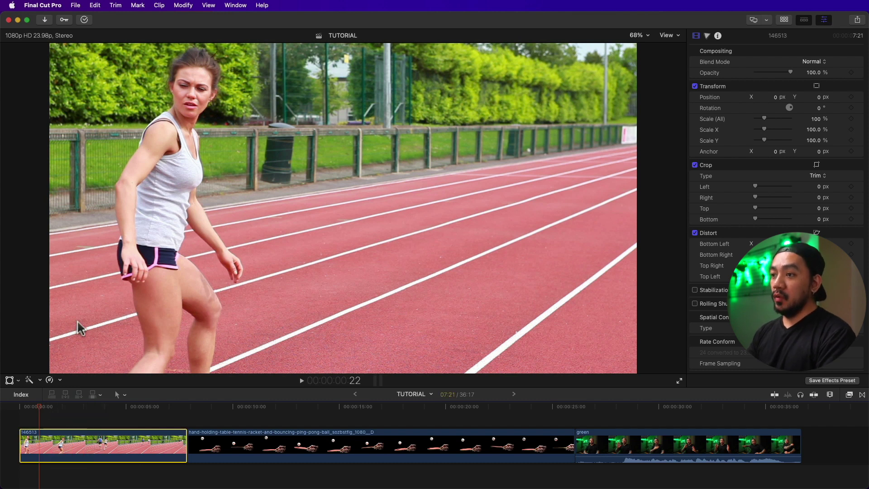
# Step: Preview the relay clip at its original speed from the start of the timeline
pyautogui.click(50, 380)
pyautogui.moveTo(69, 390)
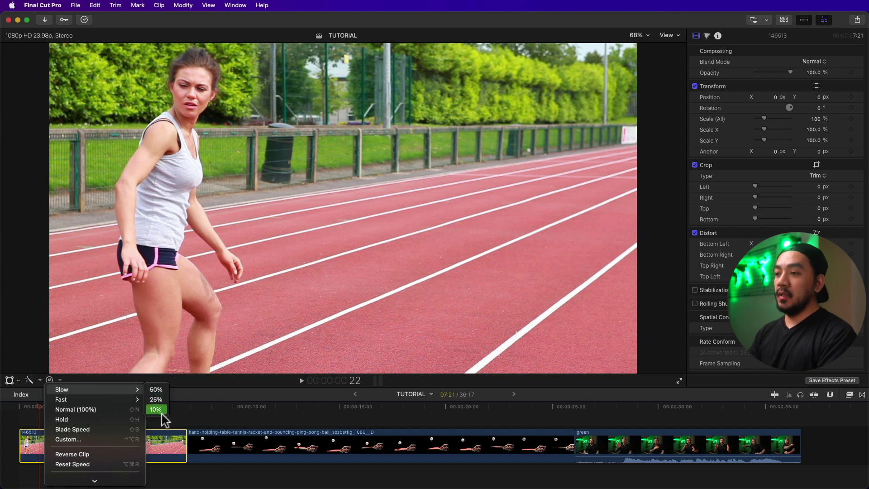
pyautogui.click(32, 408)
pyautogui.click(31, 407)
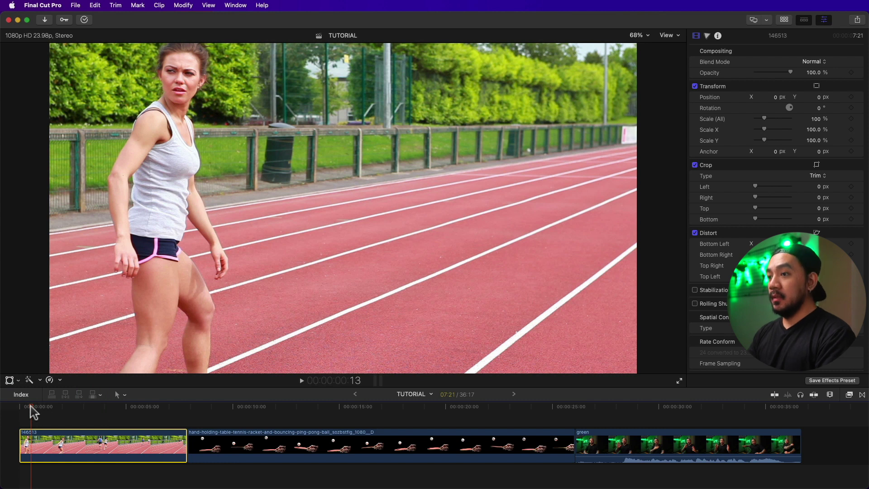
pyautogui.press('space')
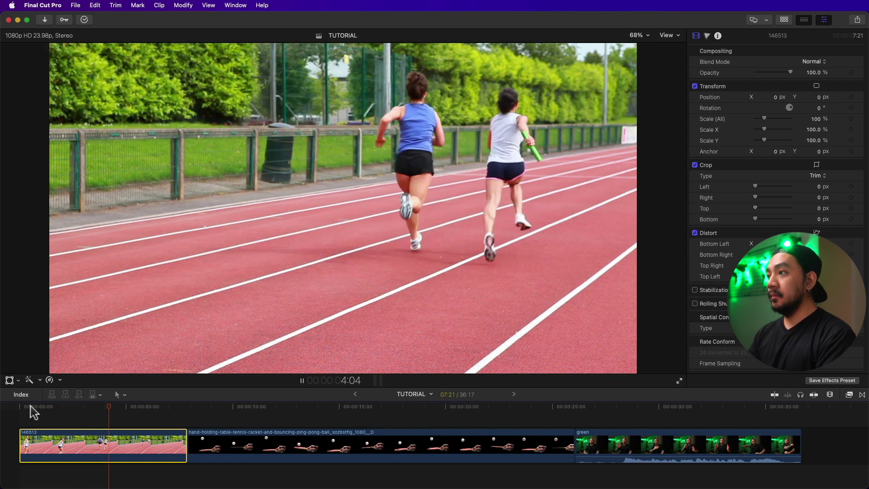
pyautogui.press('space')
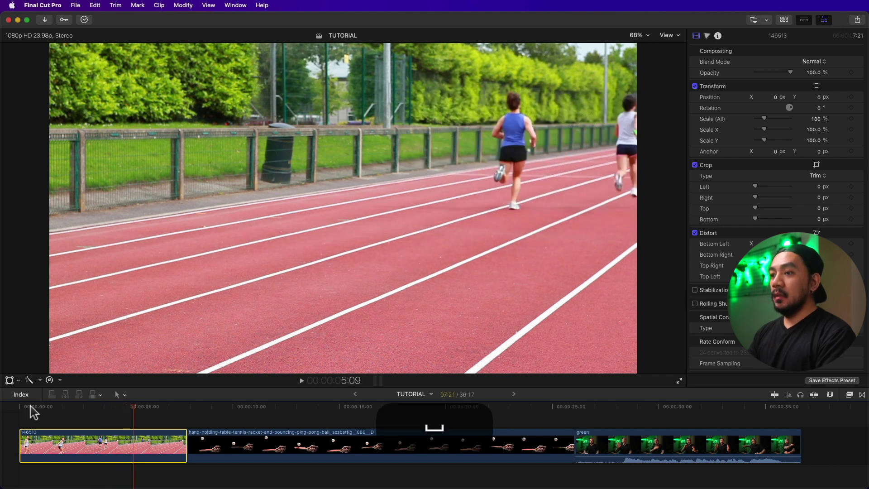
pyautogui.click(31, 406)
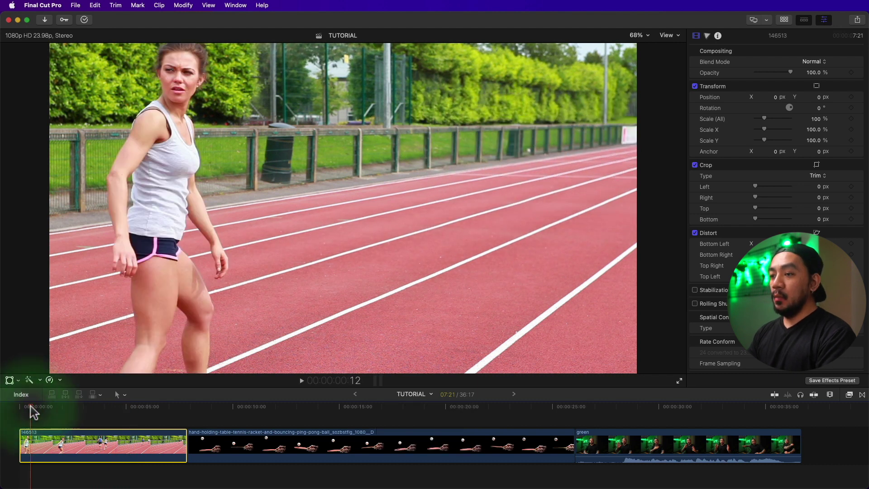
# Step: Retime the relay clip to Slow 50% and play back the slowed result
pyautogui.click(59, 380)
pyautogui.moveTo(111, 390)
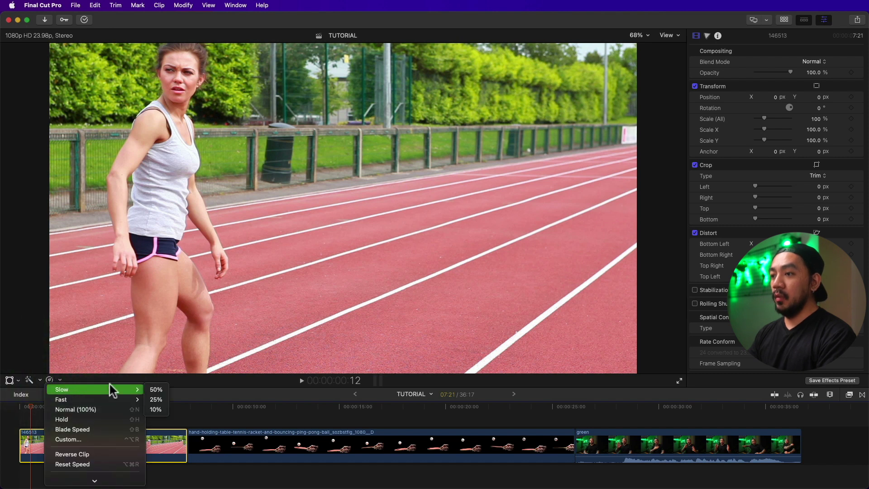
pyautogui.click(156, 389)
pyautogui.press('space')
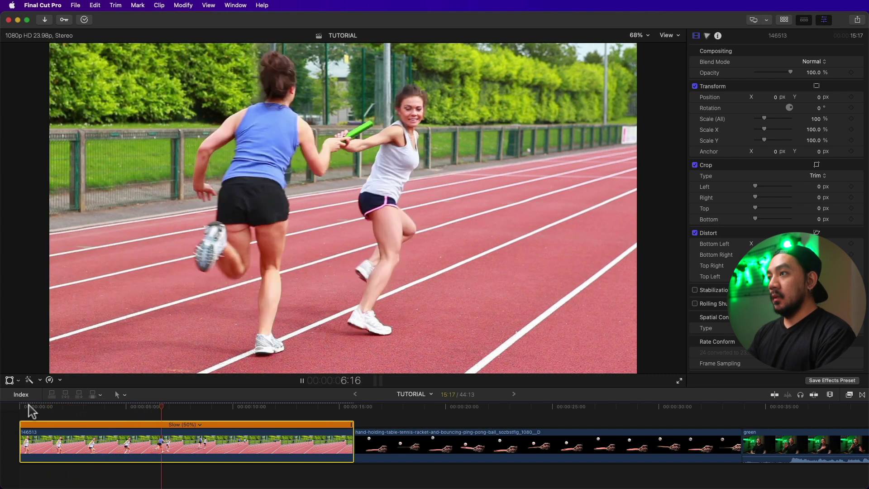
pyautogui.press('space')
pyautogui.click(146, 407)
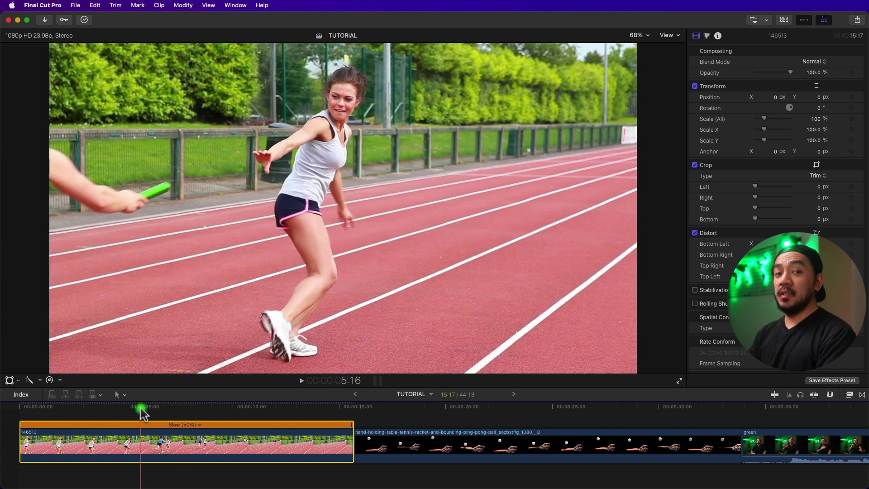
pyautogui.click(121, 415)
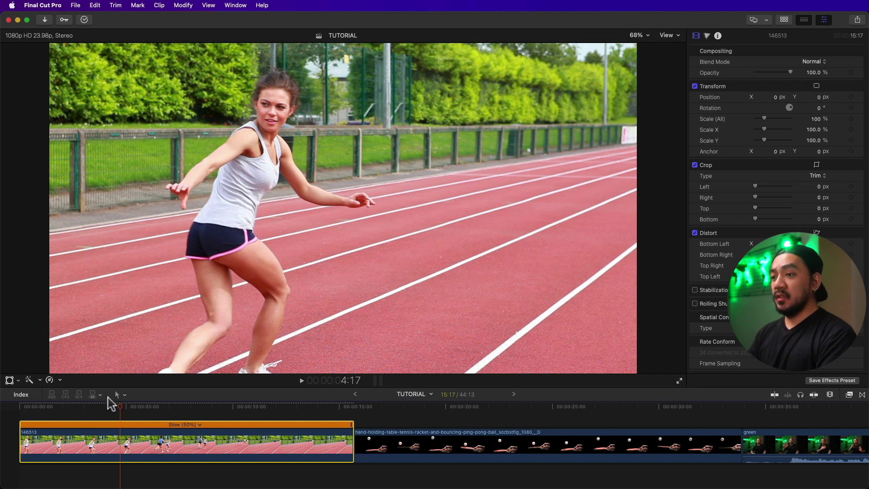
# Step: Retime the relay clip to Fast 2x (199%), shortening the project to 32:18
pyautogui.click(59, 380)
pyautogui.moveTo(63, 400)
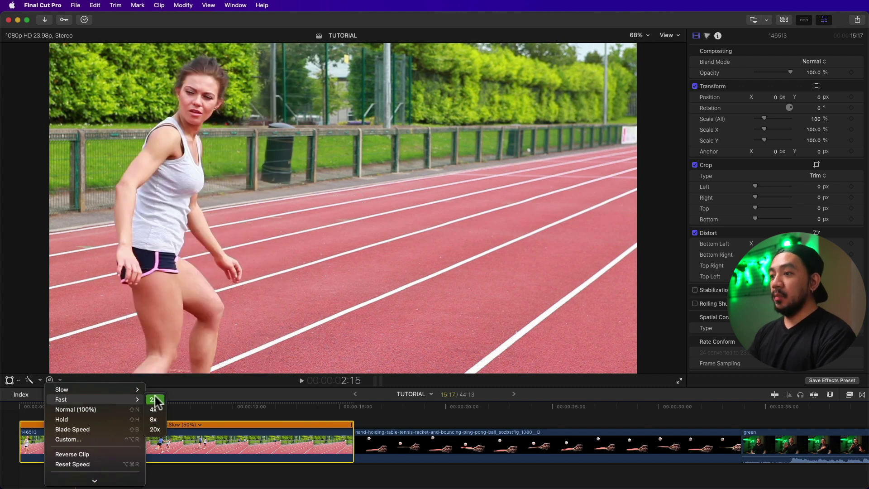
pyautogui.click(156, 398)
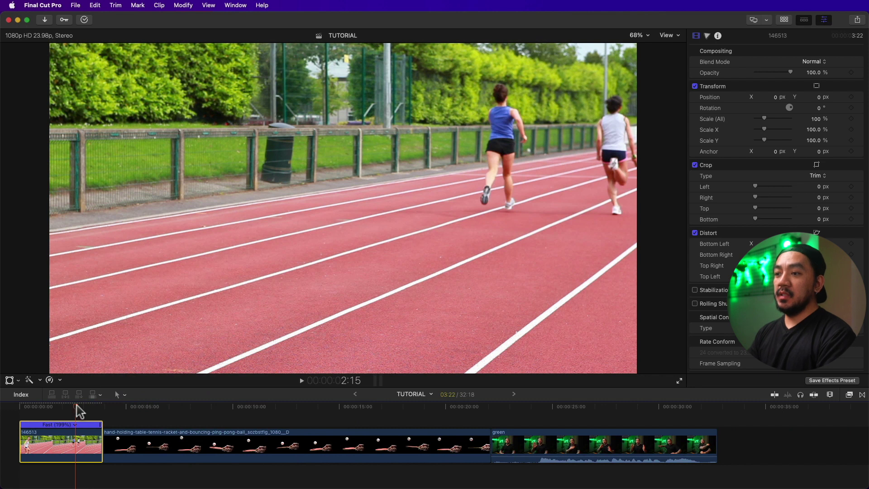
pyautogui.click(54, 403)
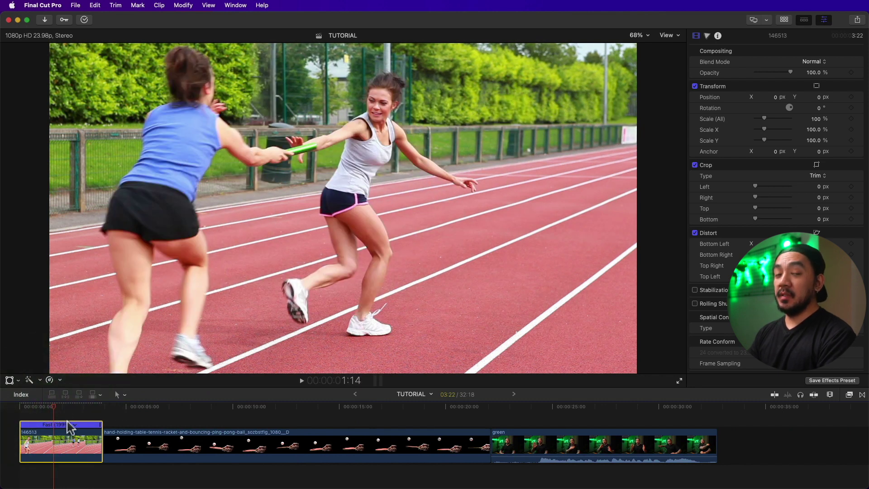
pyautogui.click(73, 441)
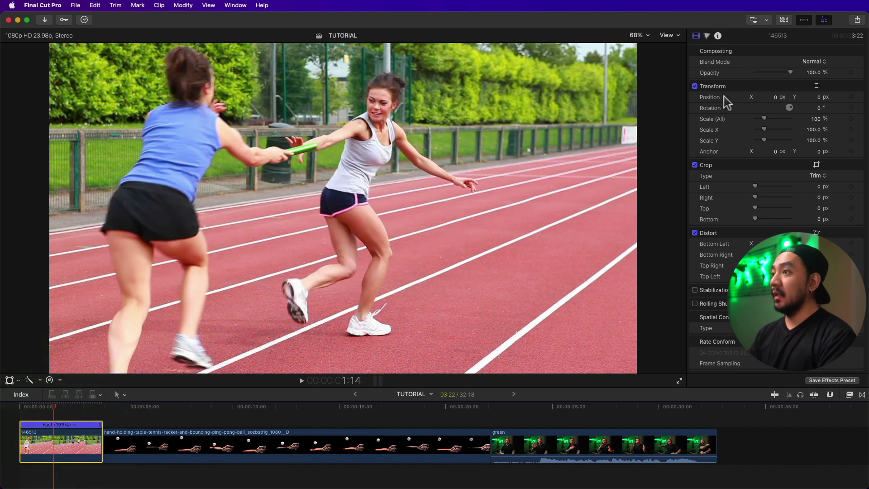
# Step: Show the relay clip's Info details (146513, 00:00:03:22) and hide the library list again
pyautogui.click(718, 36)
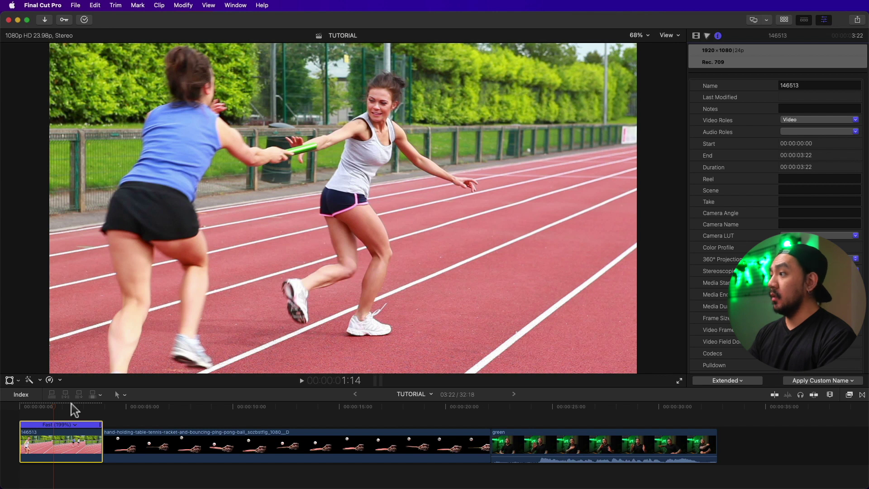
pyautogui.click(784, 19)
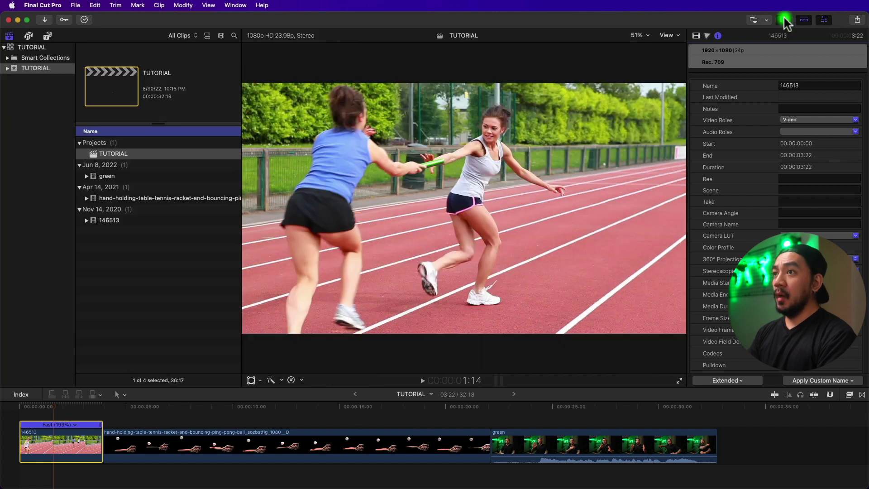
pyautogui.click(126, 155)
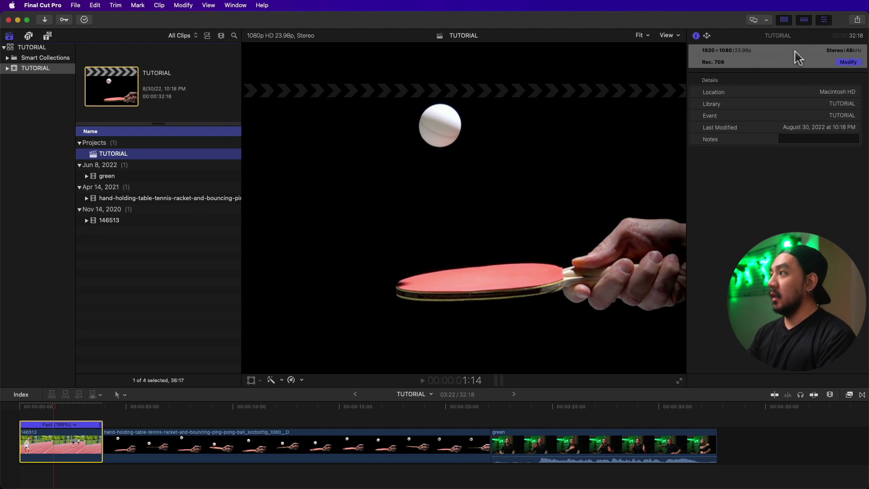
pyautogui.click(784, 20)
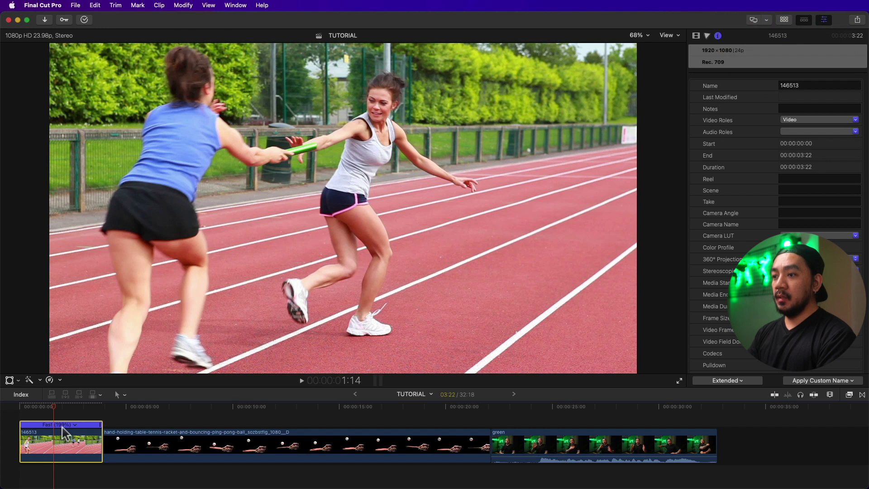
# Step: Preview the sped-up relay clip, then try Custom Speed rates of 100% and 98%
pyautogui.click(39, 409)
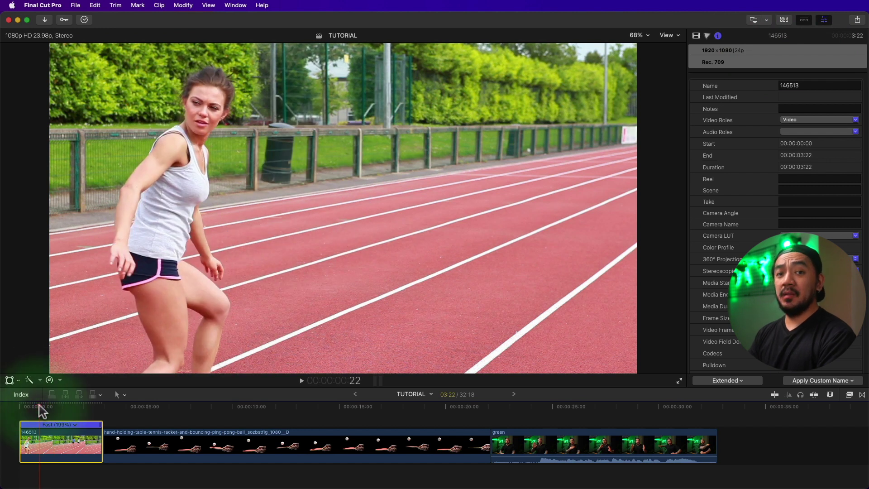
pyautogui.press('space')
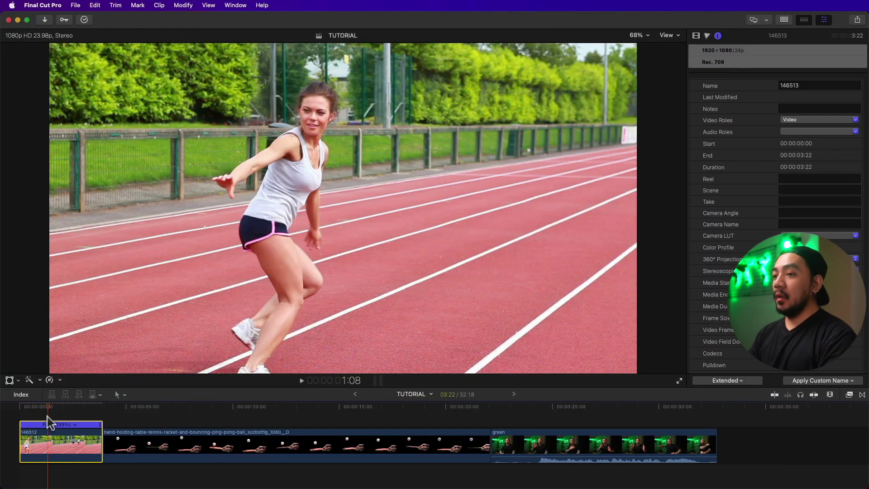
pyautogui.click(60, 380)
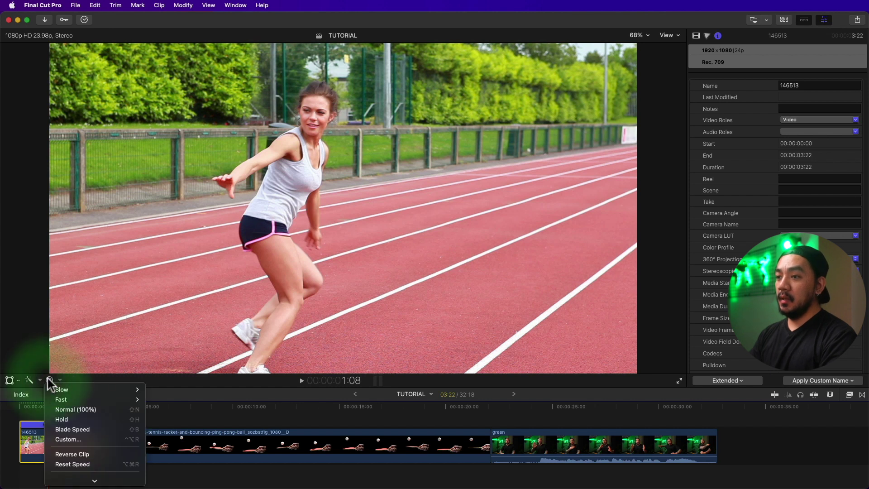
pyautogui.click(78, 440)
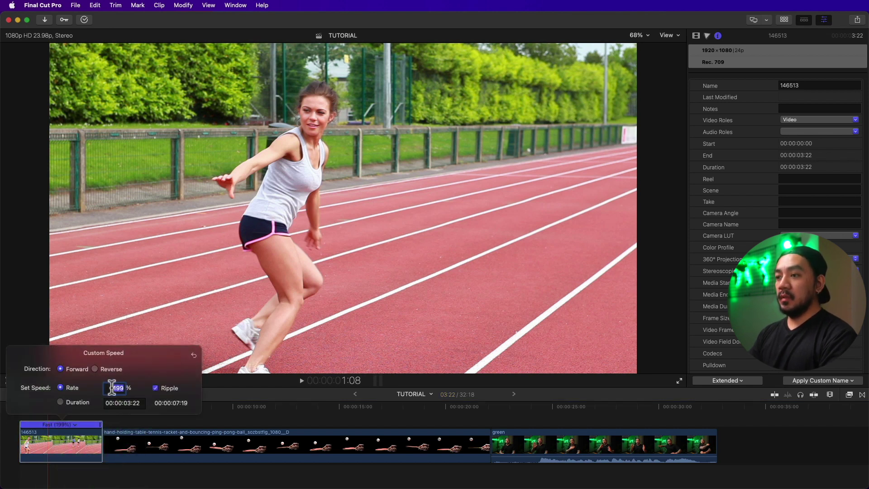
pyautogui.write('100')
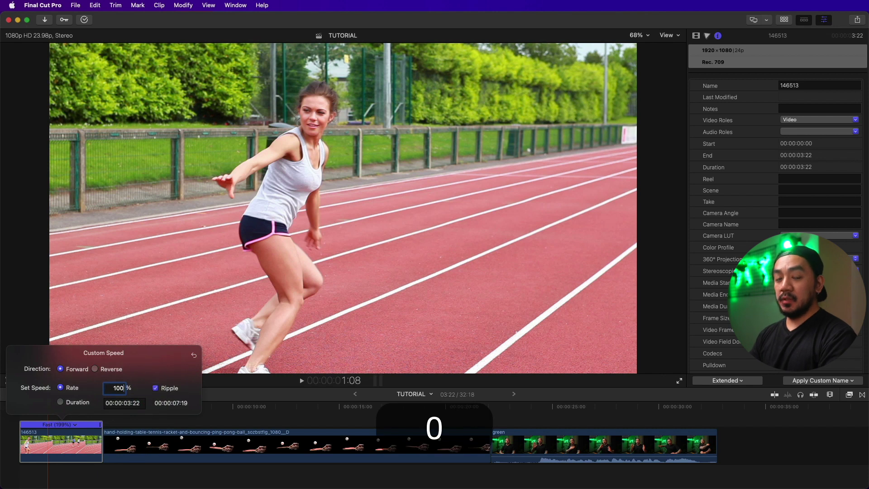
pyautogui.press('Return')
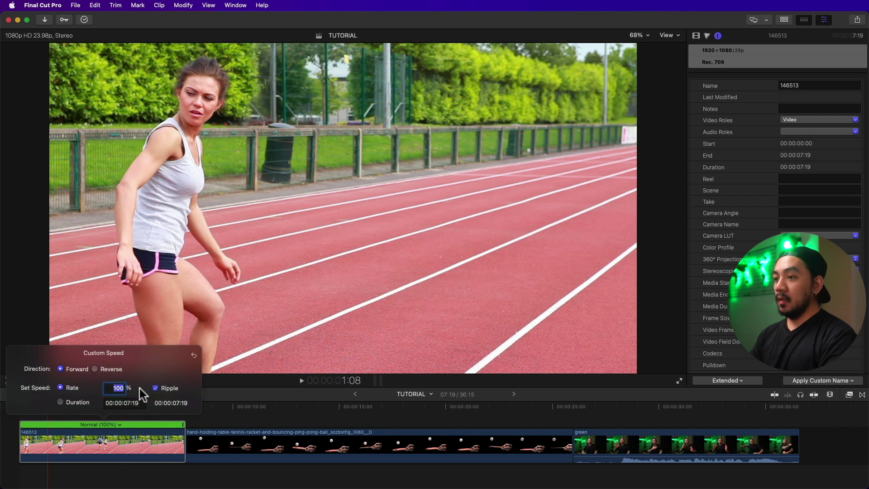
pyautogui.write('98')
pyautogui.press('Return')
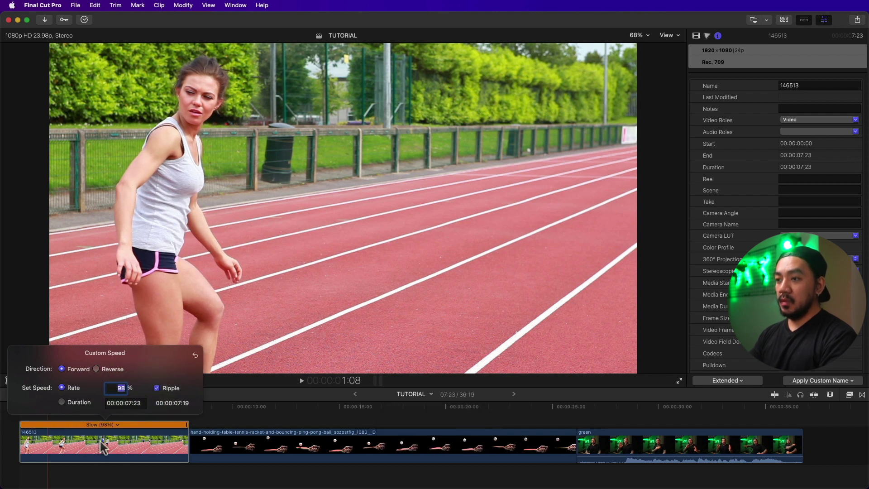
# Step: Try a 102% rate, preview it, then undo back to the original 00:00:07:19 duration
pyautogui.doubleClick(114, 387)
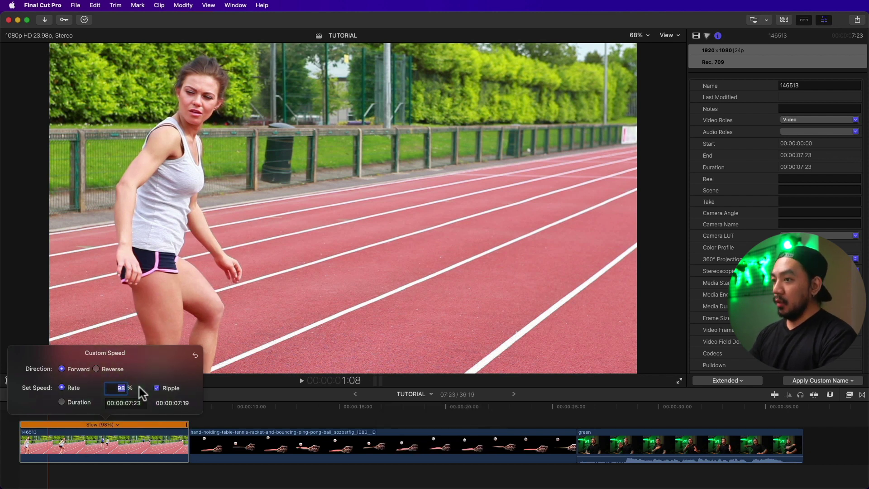
pyautogui.write('102')
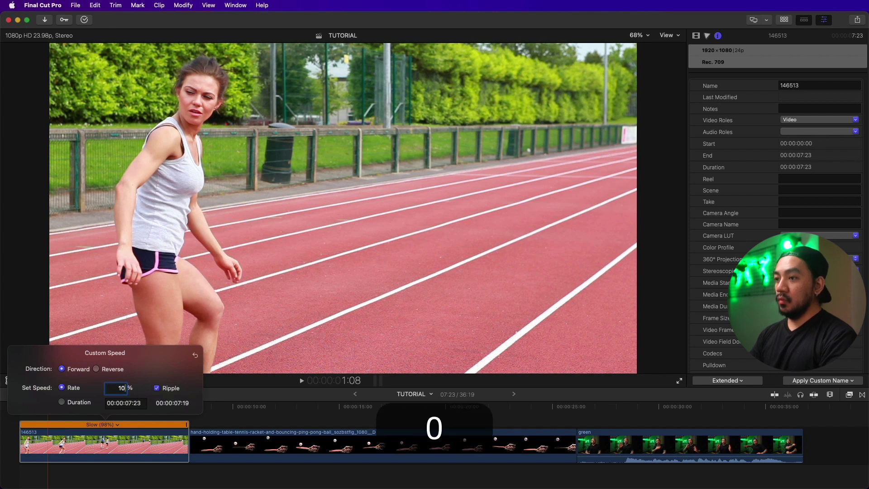
pyautogui.press('Return')
pyautogui.click(72, 415)
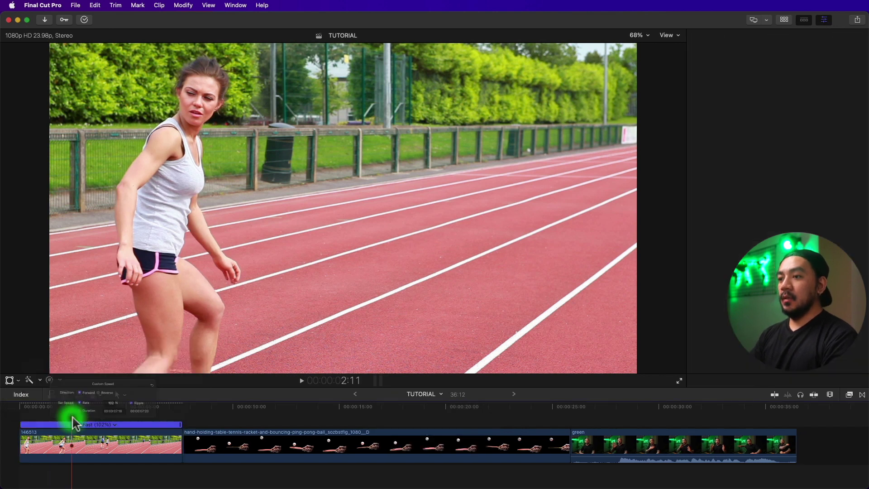
pyautogui.press('space')
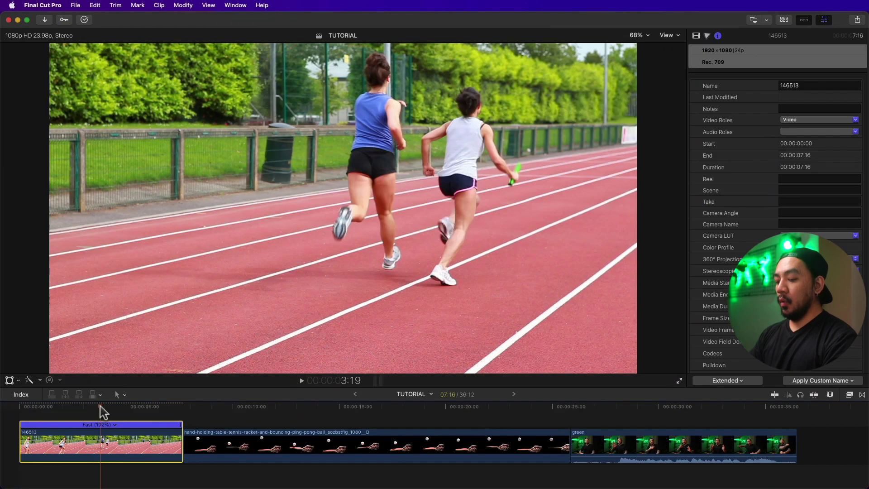
pyautogui.press('super+z')
pyautogui.press('super+z')
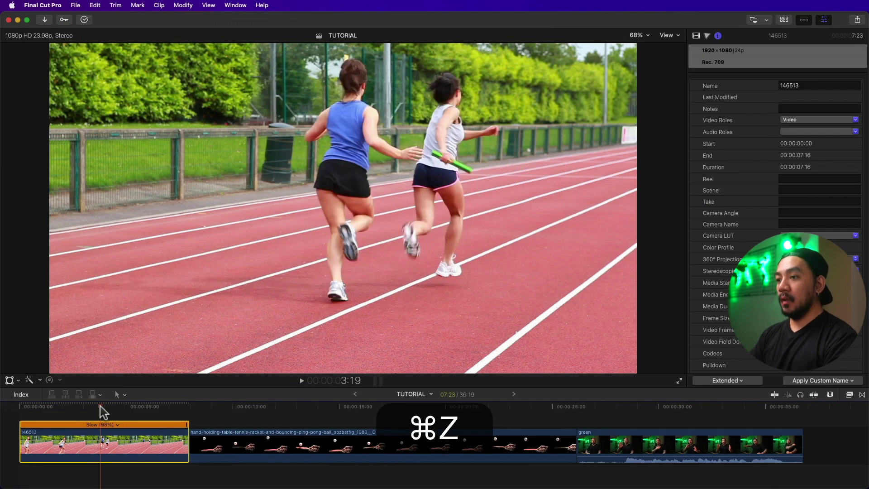
pyautogui.press('super+z')
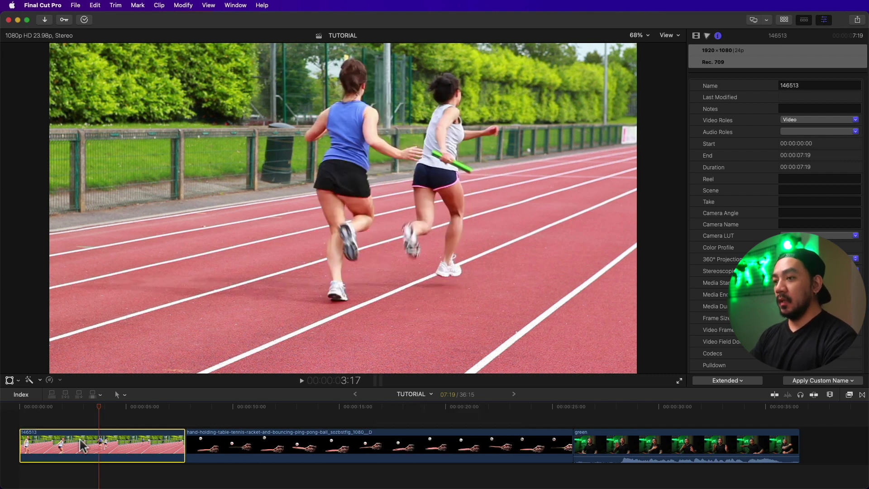
# Step: Show the Retime Editor and drag the relay clip's retime handle to slow it to 74%
pyautogui.click(54, 380)
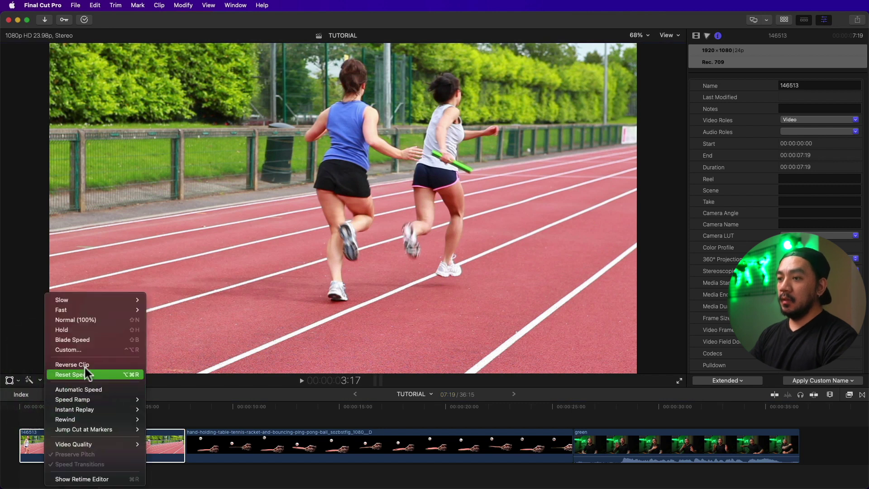
pyautogui.click(100, 479)
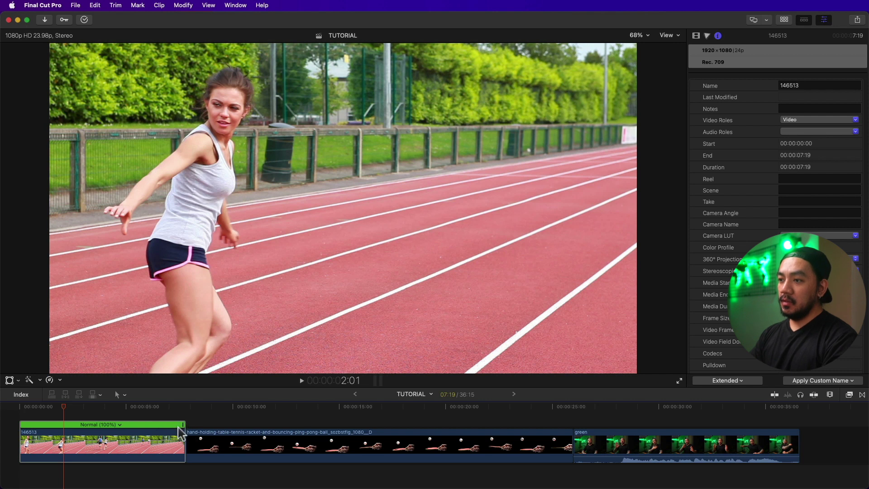
pyautogui.moveTo(182, 426); pyautogui.dragTo(242, 426)
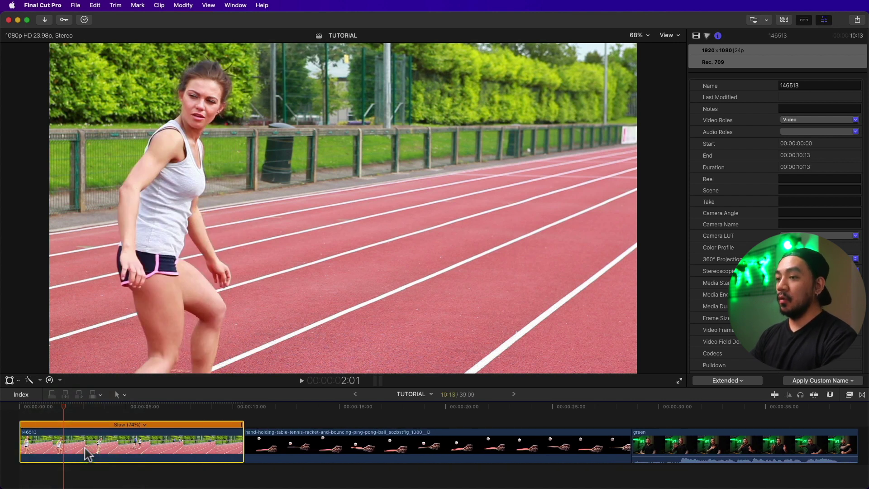
pyautogui.press('super+r')
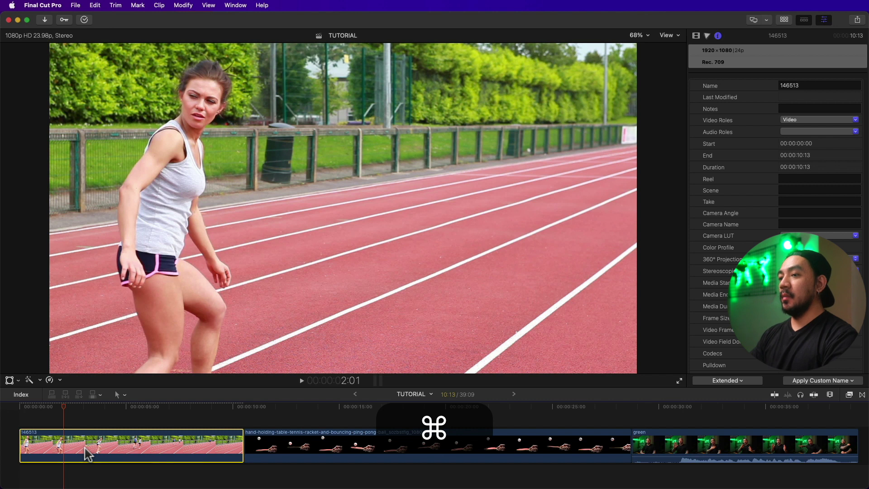
pyautogui.press('super+r')
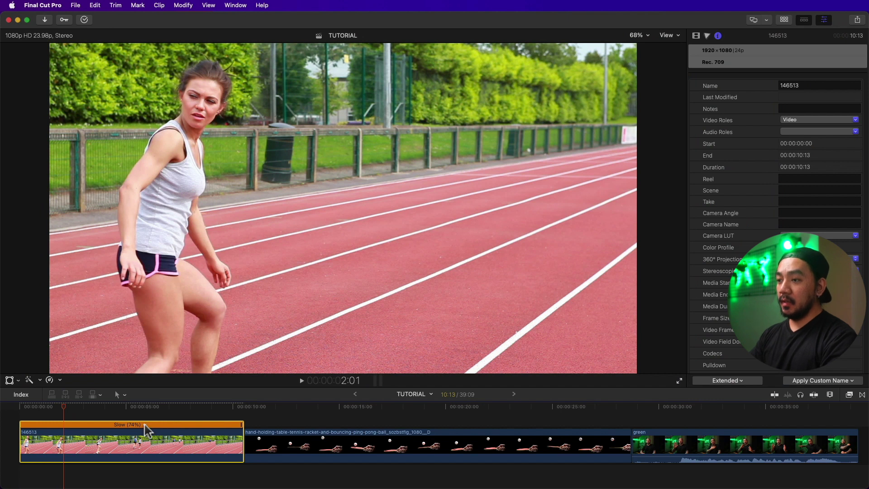
# Step: Apply the 72% slow speed to the relay clip and open its Custom Speed settings
pyautogui.click(144, 425)
pyautogui.moveTo(162, 431)
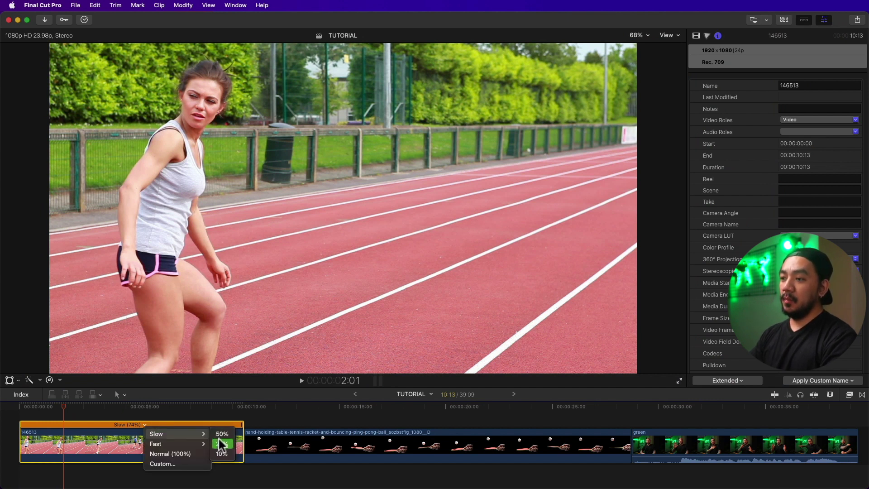
pyautogui.click(181, 464)
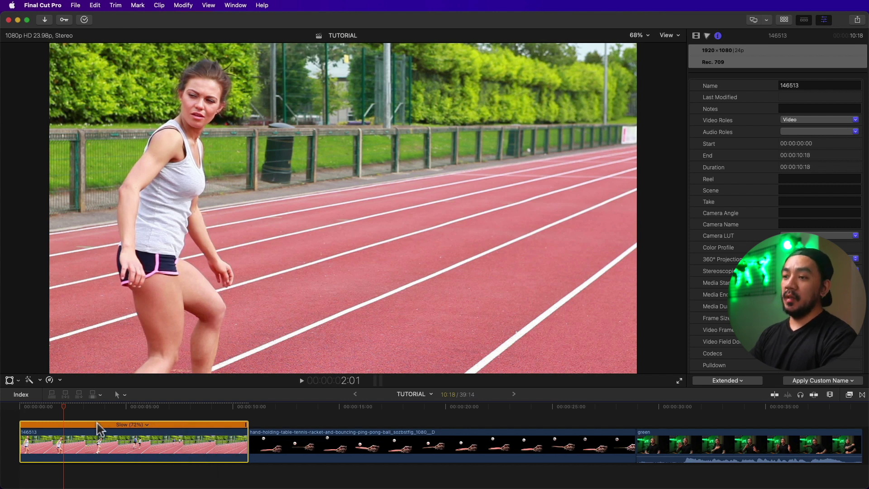
pyautogui.doubleClick(180, 425)
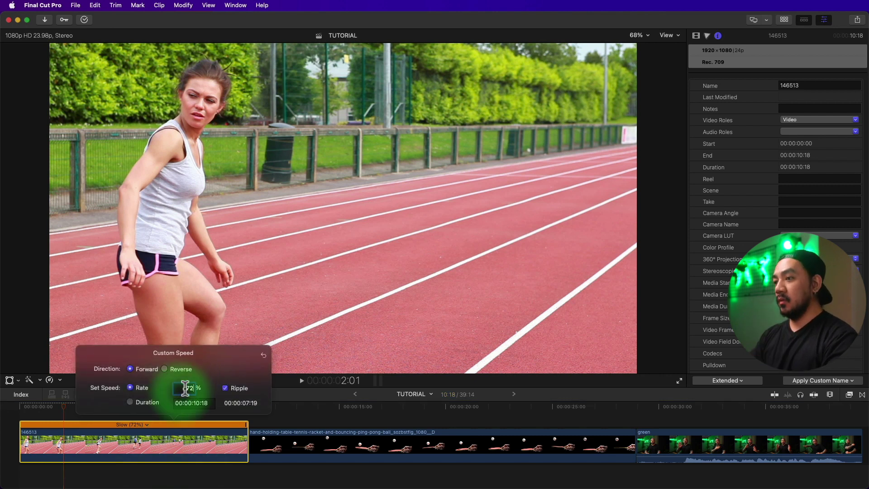
# Step: Set the relay clip's Custom Speed rate to 100%, restoring its 00:00:07:19 duration
pyautogui.write('100')
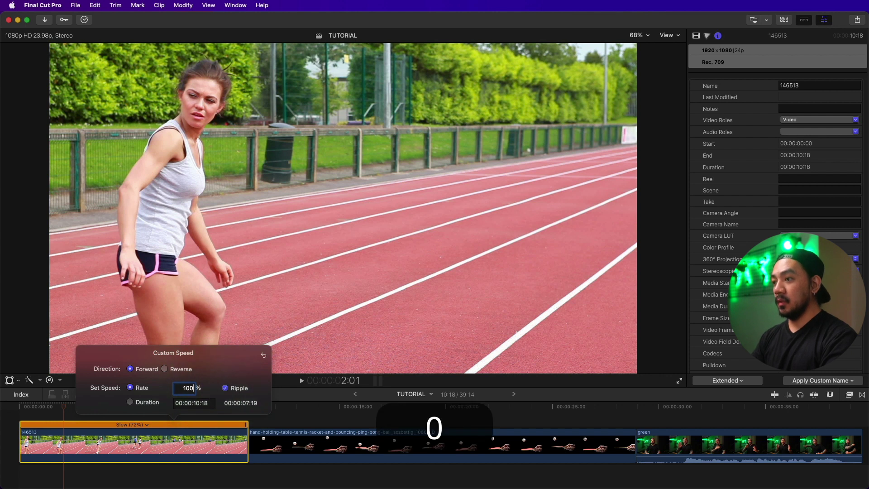
pyautogui.press('Return')
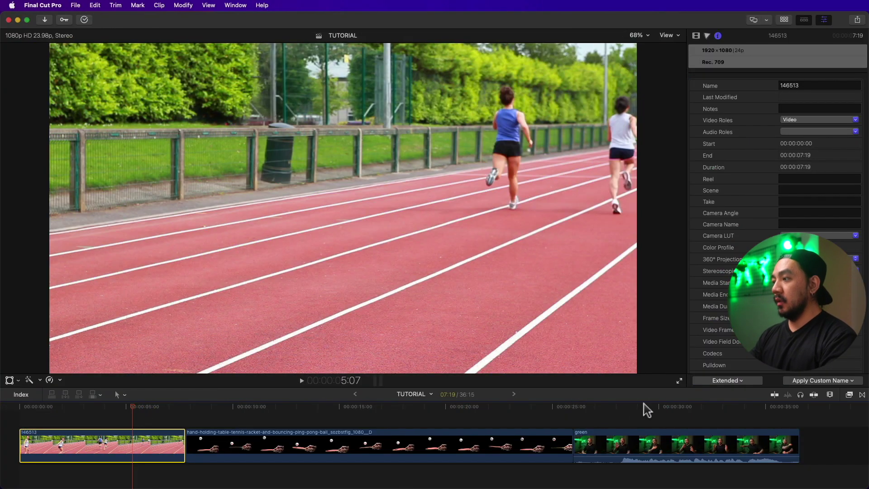
pyautogui.click(630, 406)
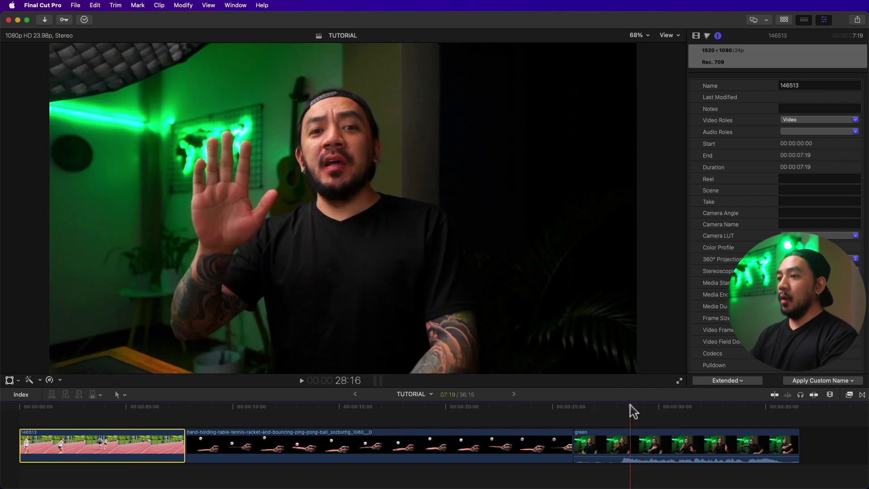
pyautogui.click(56, 380)
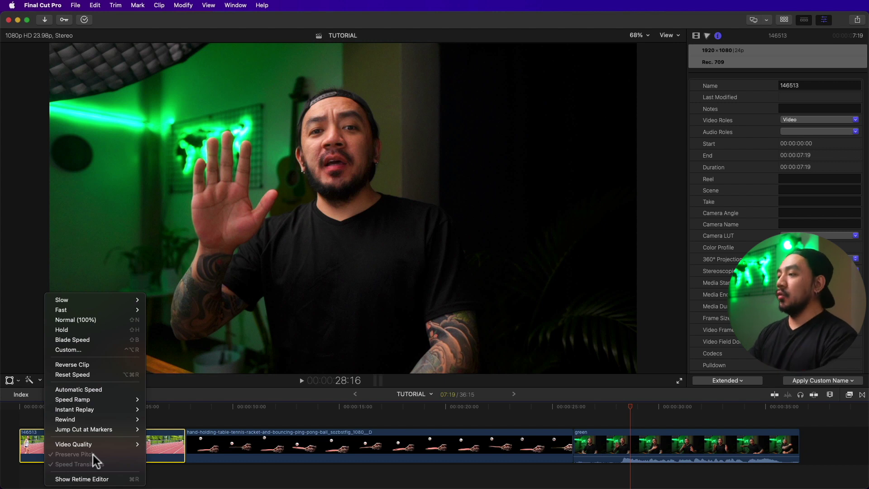
pyautogui.click(655, 425)
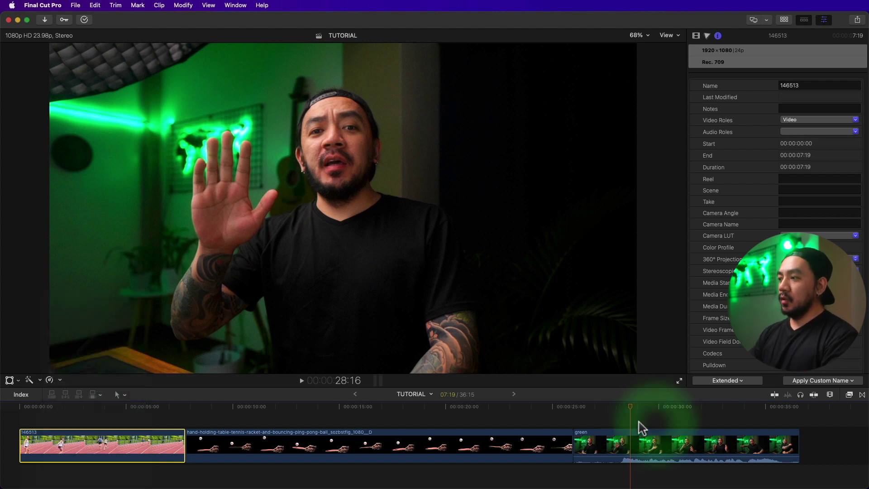
# Step: Select the green clip and drag its retime handle to Slow (75%), lasting 00:00:14:03
pyautogui.click(623, 412)
pyautogui.click(631, 433)
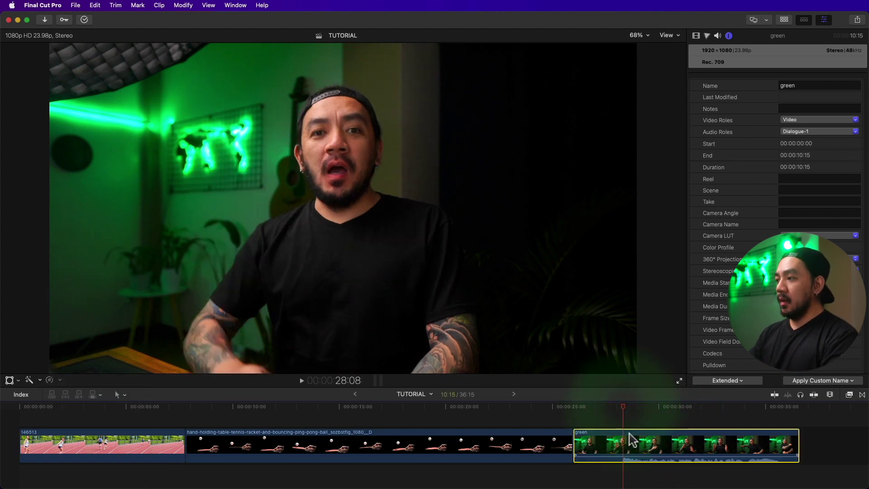
pyautogui.press('super+r')
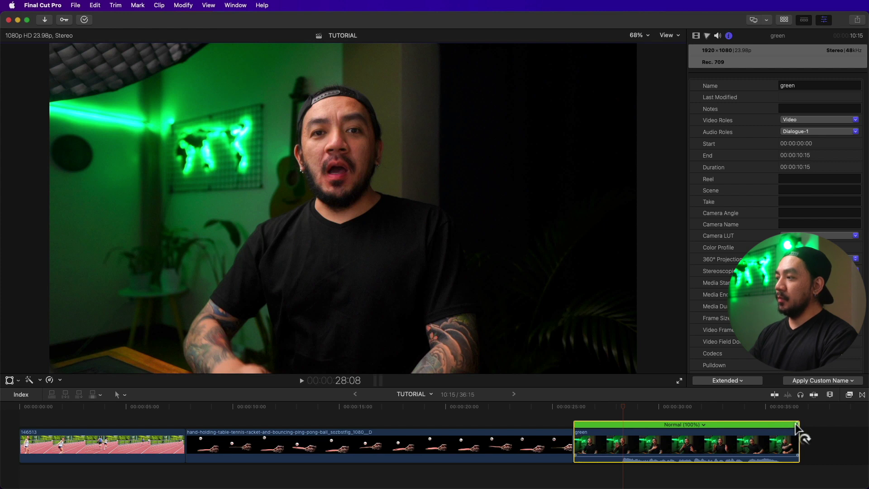
pyautogui.moveTo(797, 427); pyautogui.dragTo(838, 432)
pyautogui.click(656, 428)
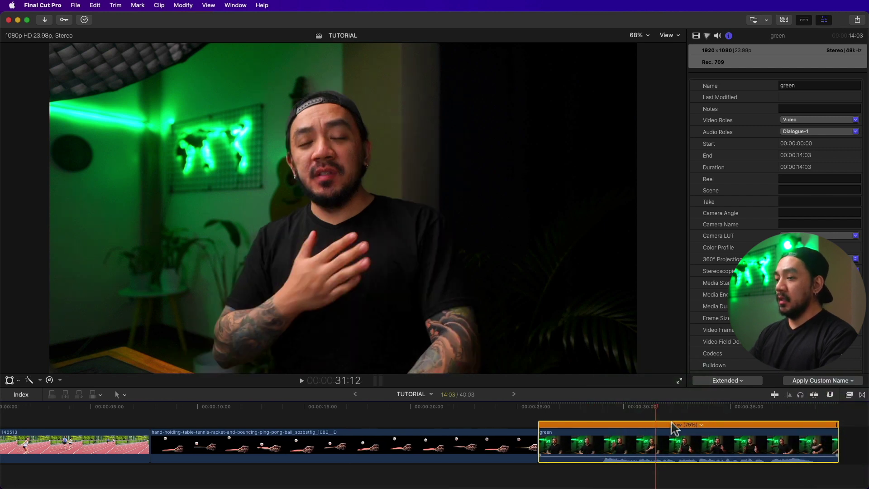
pyautogui.click(58, 380)
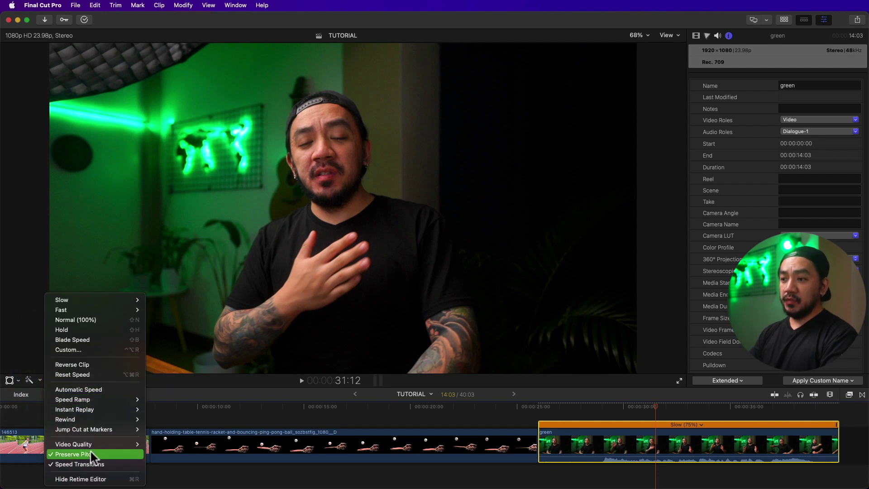
pyautogui.click(599, 410)
pyautogui.press('space')
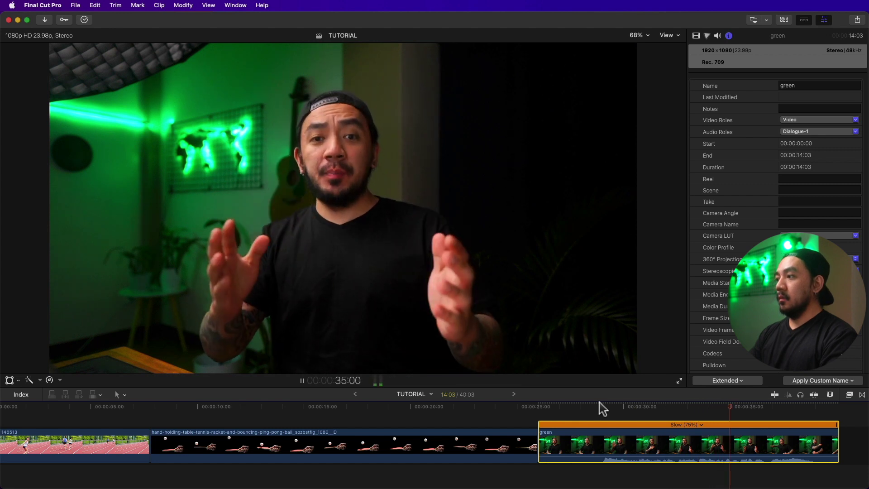
pyautogui.press('space')
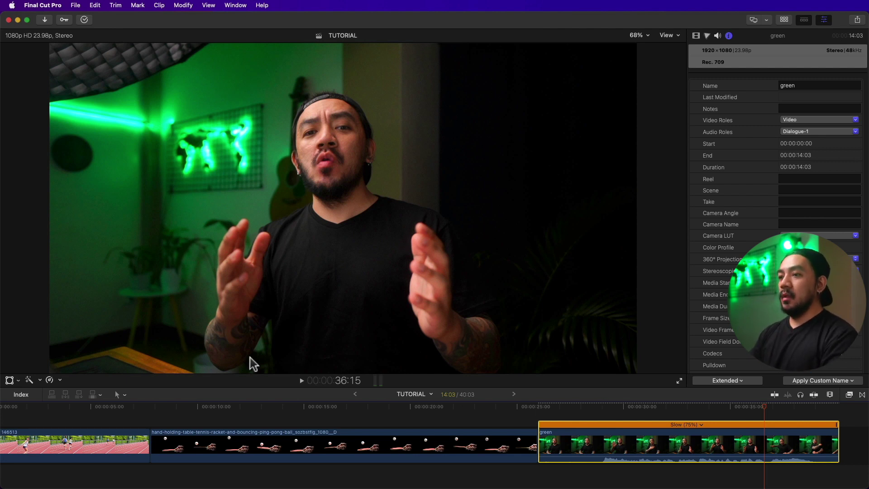
pyautogui.click(55, 381)
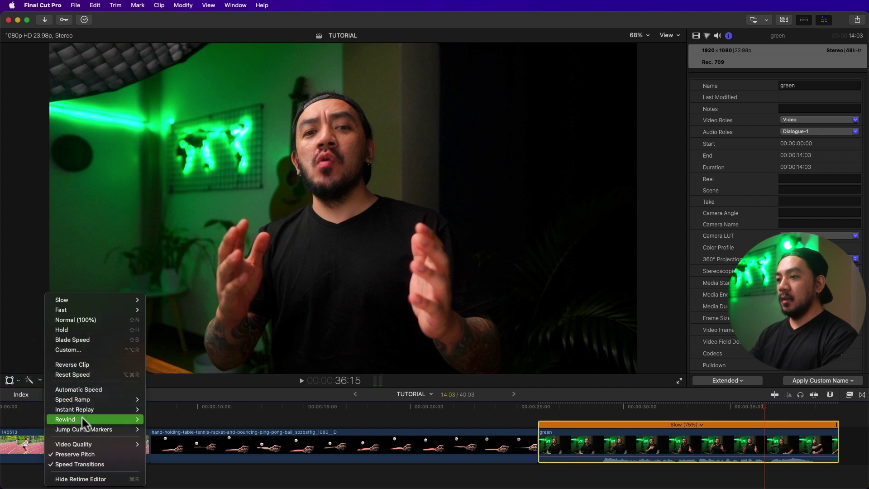
pyautogui.click(67, 453)
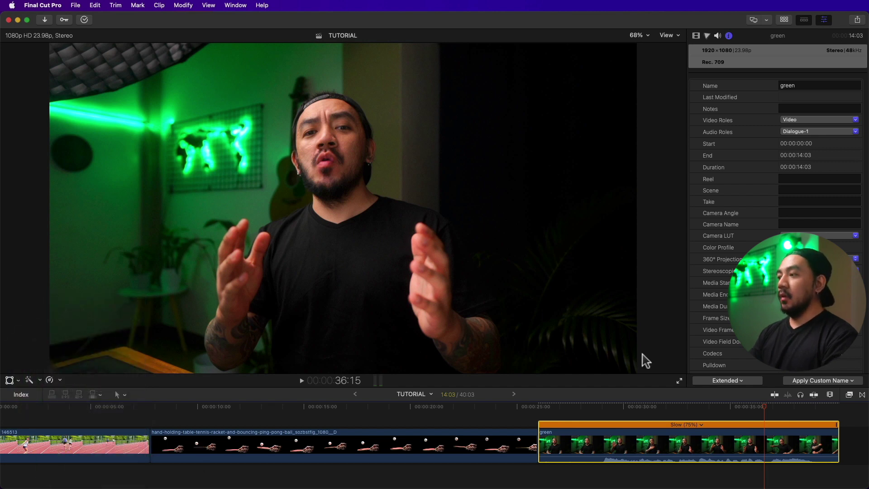
pyautogui.click(602, 406)
pyautogui.press('space')
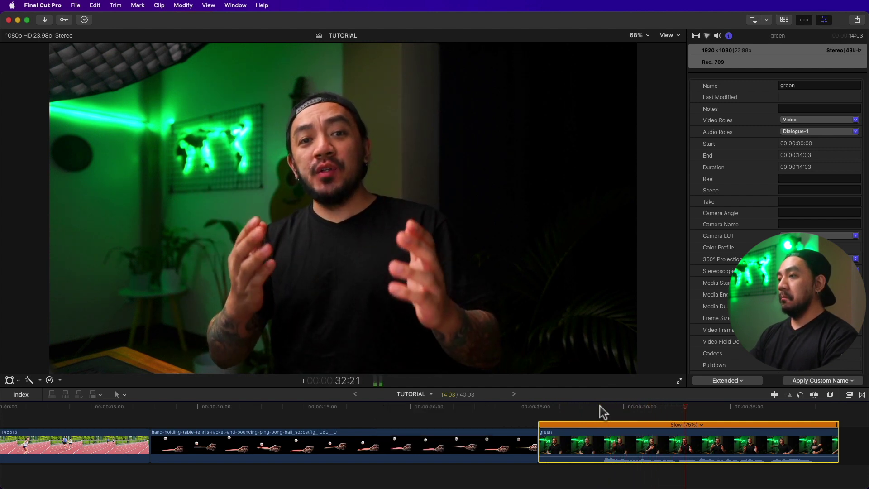
pyautogui.press('space')
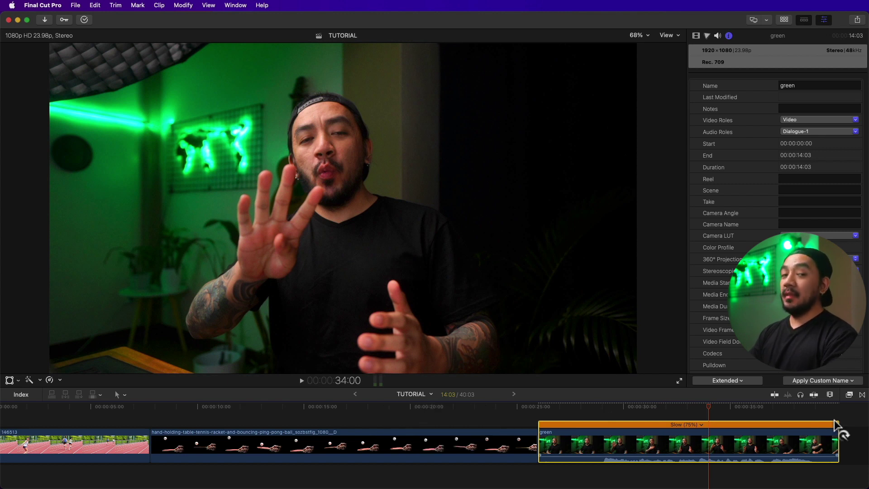
# Step: Drag the green clip's retime handle to Fast (130%) and play back the 00:00:08:04 result
pyautogui.moveTo(835, 423); pyautogui.dragTo(711, 431)
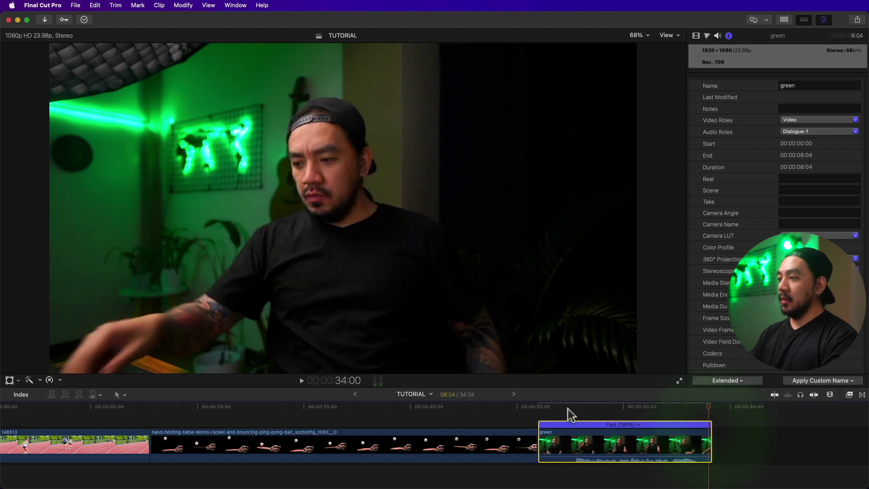
pyautogui.click(572, 409)
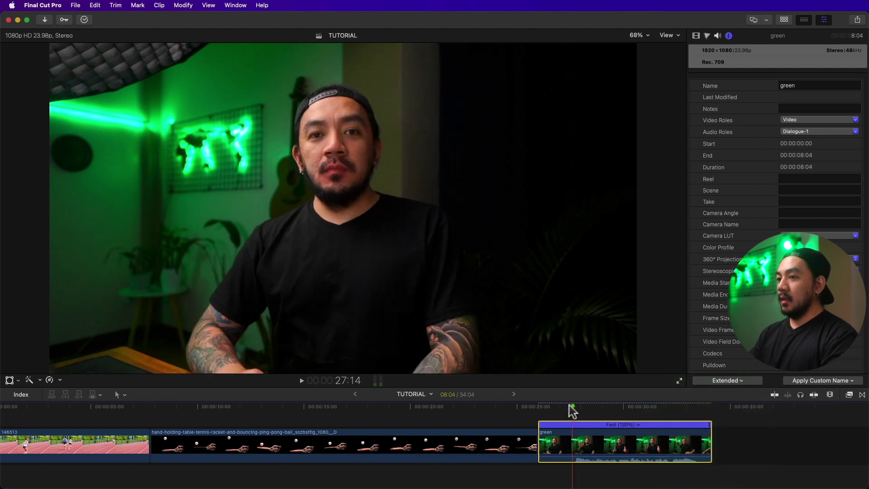
pyautogui.click(57, 379)
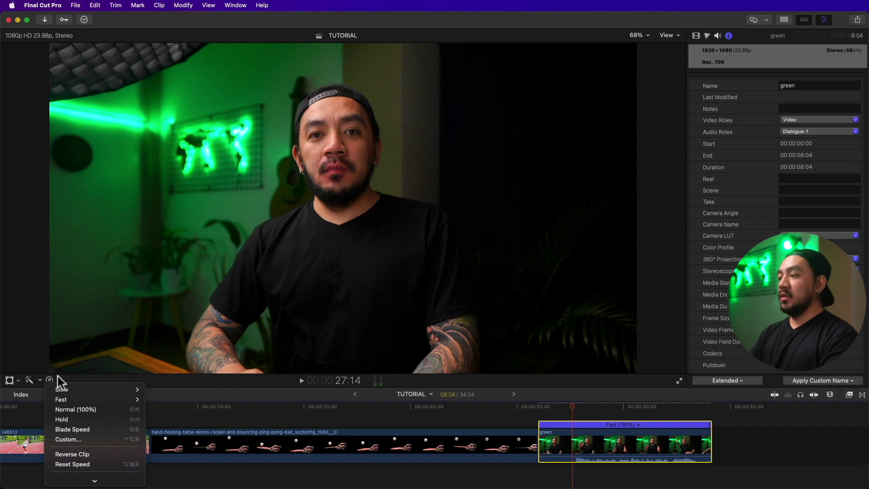
pyautogui.scroll(-3, 73, 384)
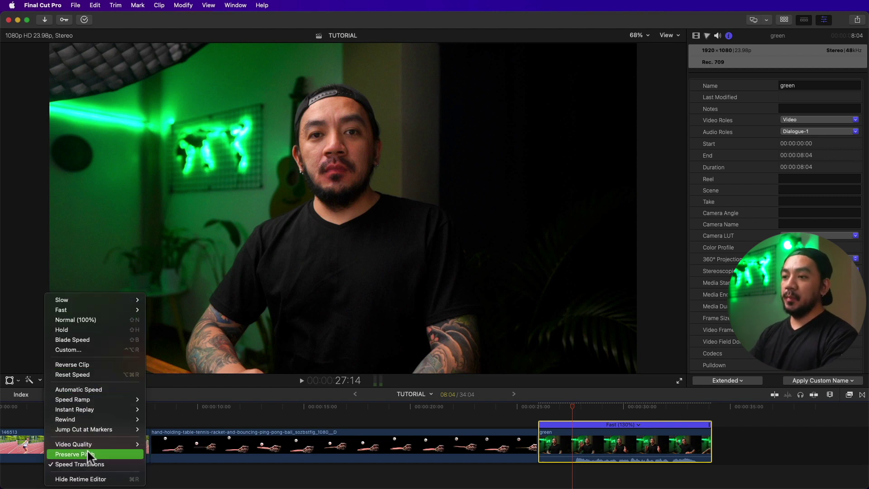
pyautogui.click(569, 407)
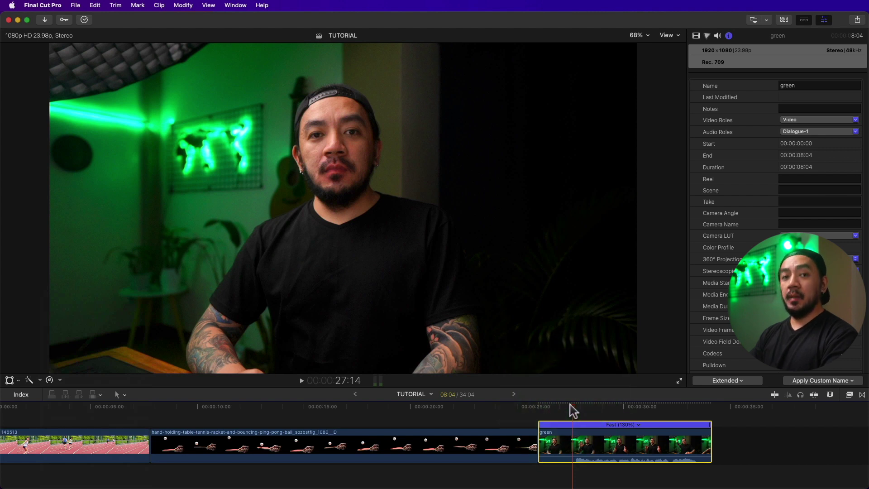
pyautogui.press('space')
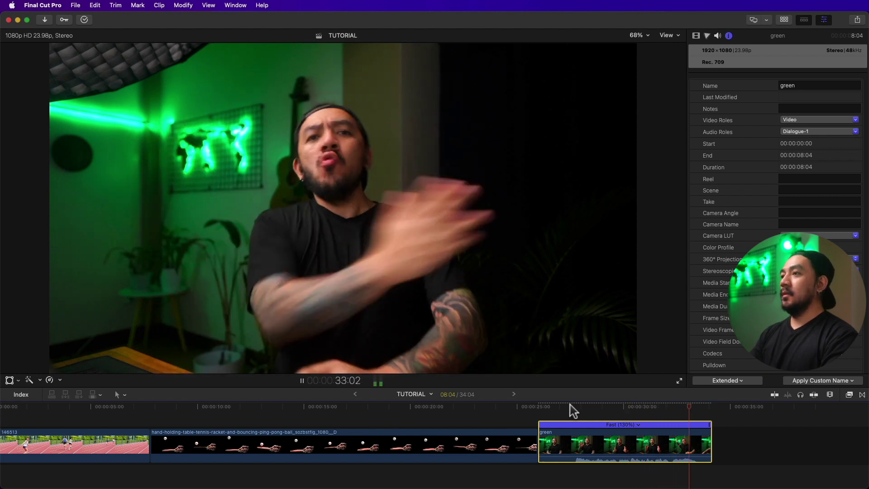
pyautogui.press('space')
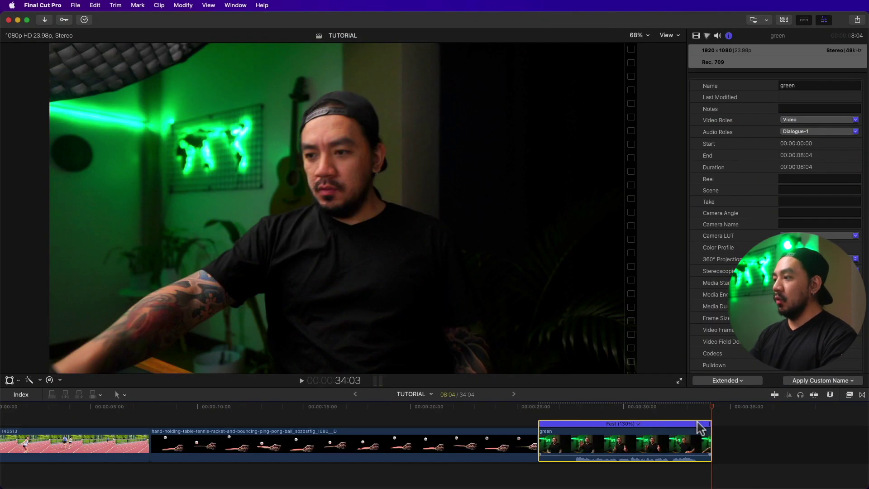
# Step: Enter a Custom Speed rate of 100 for the green clip, restoring 00:00:10:15, and scrub the preview
pyautogui.click(656, 427)
pyautogui.click(669, 387)
pyautogui.doubleClick(669, 387)
pyautogui.click(707, 387)
pyautogui.write('100')
pyautogui.press('Return')
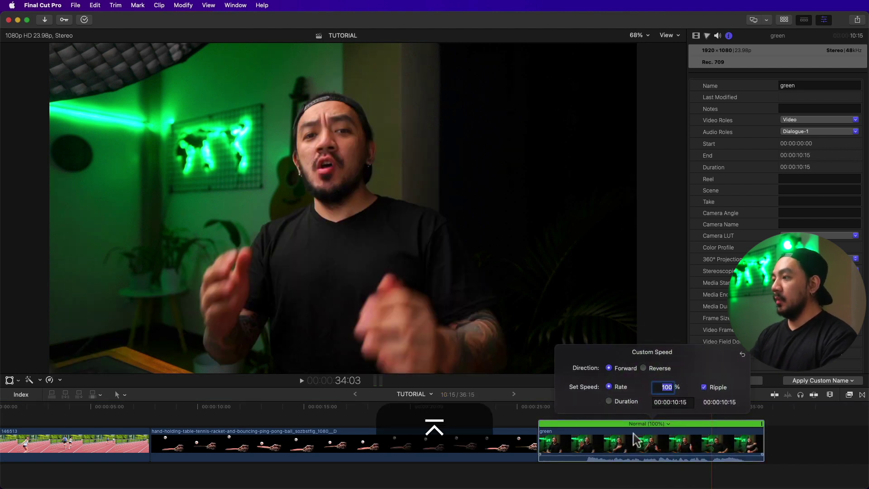
pyautogui.click(567, 407)
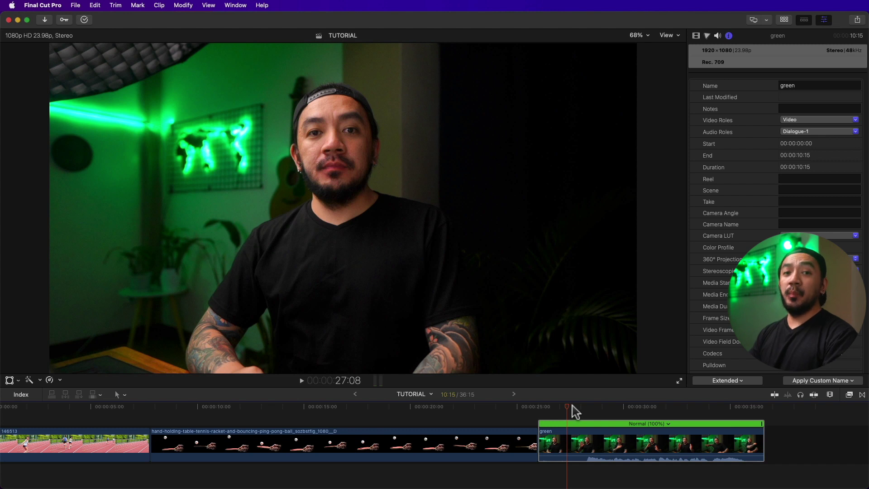
pyautogui.moveTo(565, 412); pyautogui.dragTo(584, 412)
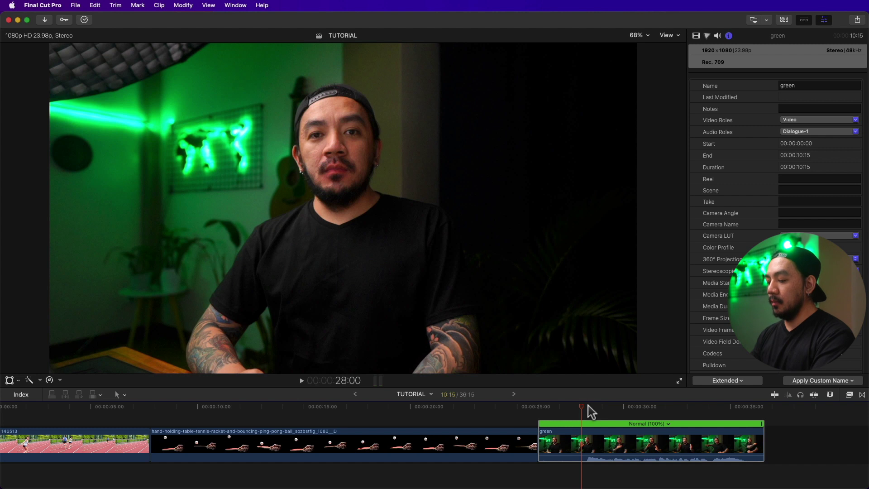
# Step: Review the green clip with forward, reverse and J/K/L playback, then bring up Custom Speed
pyautogui.press('Right')
pyautogui.press('space')
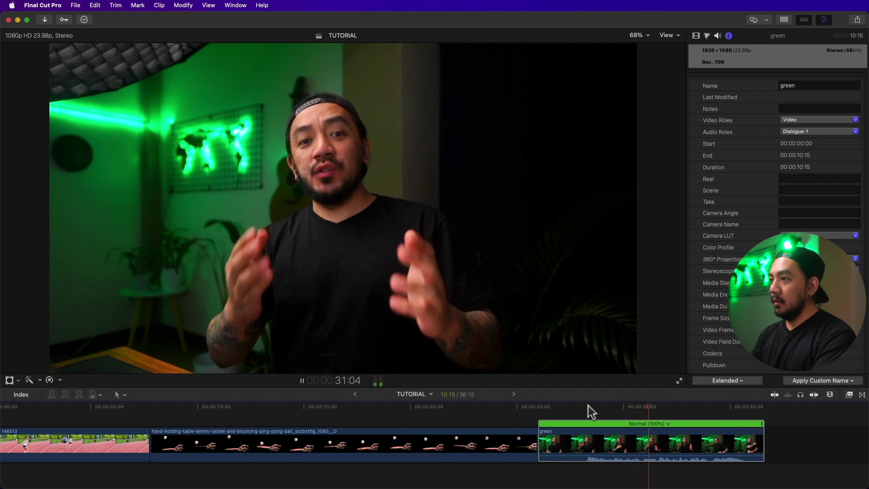
pyautogui.press('space')
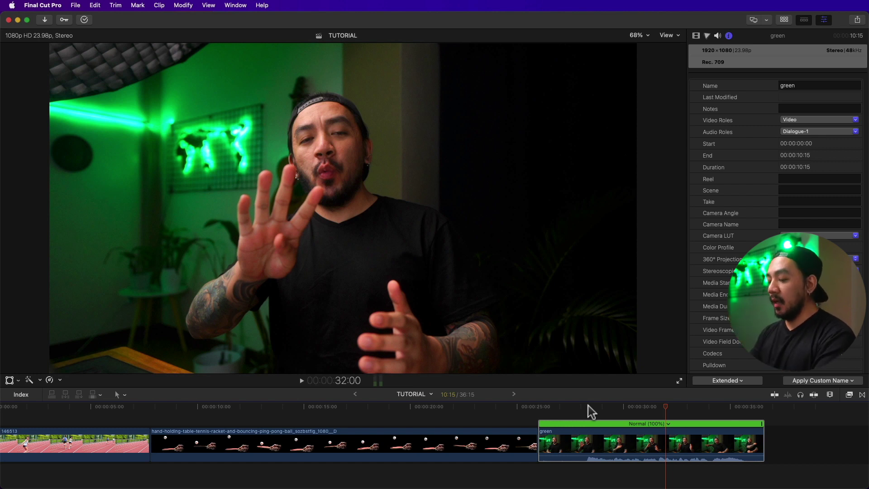
pyautogui.press('k')
pyautogui.press('j')
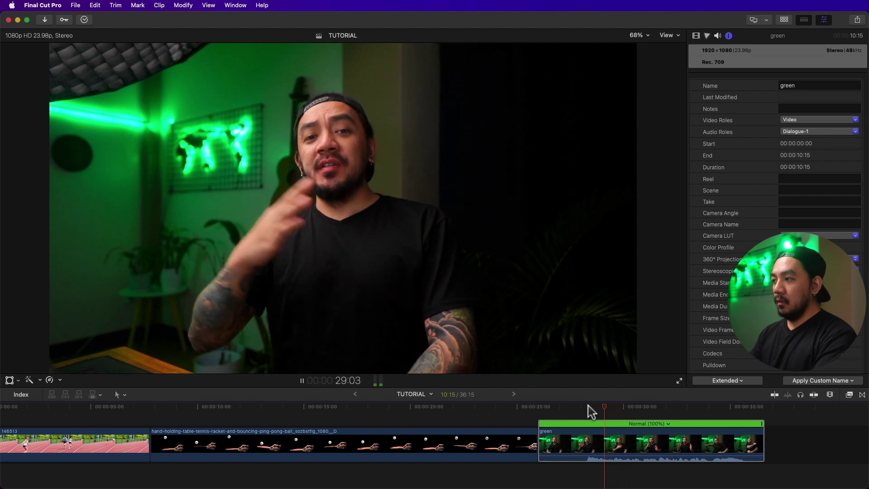
pyautogui.press('space')
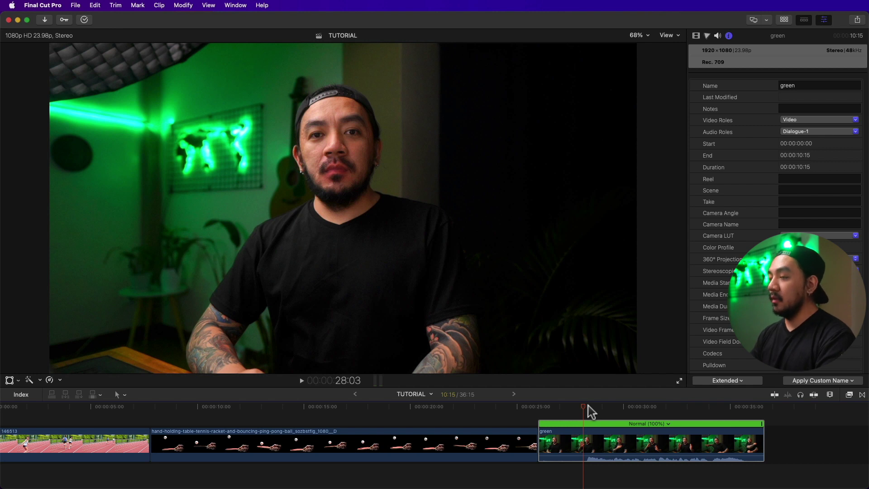
pyautogui.press('space')
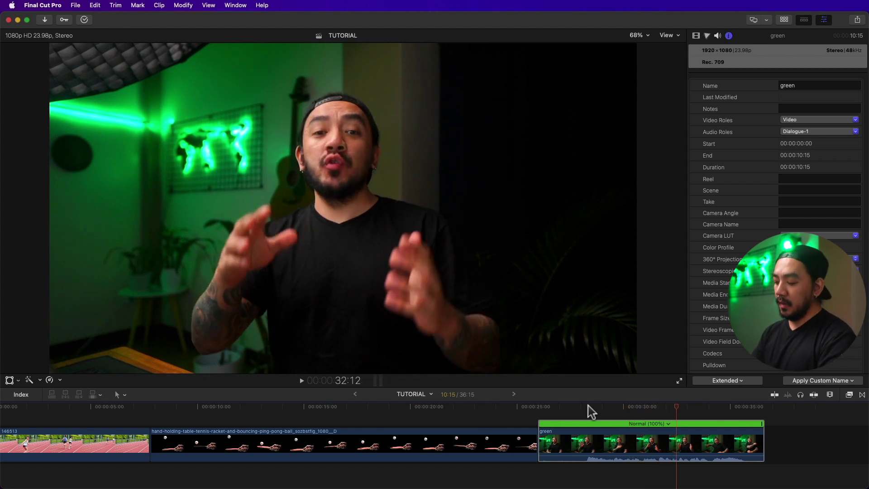
pyautogui.press('j')
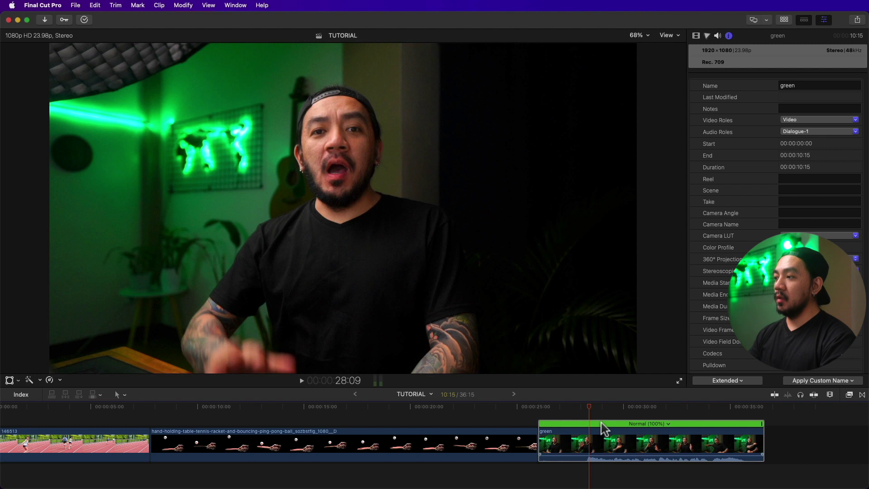
pyautogui.hotkey('ctrl', 'alt', 'r')
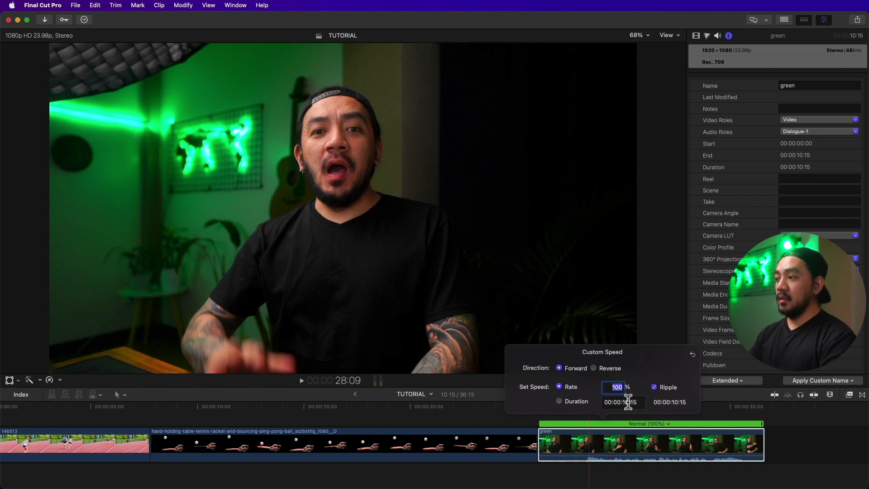
# Step: Set the green clip's Rate to 50% with Ripple, stretching it to 21:06
pyautogui.click(616, 387)
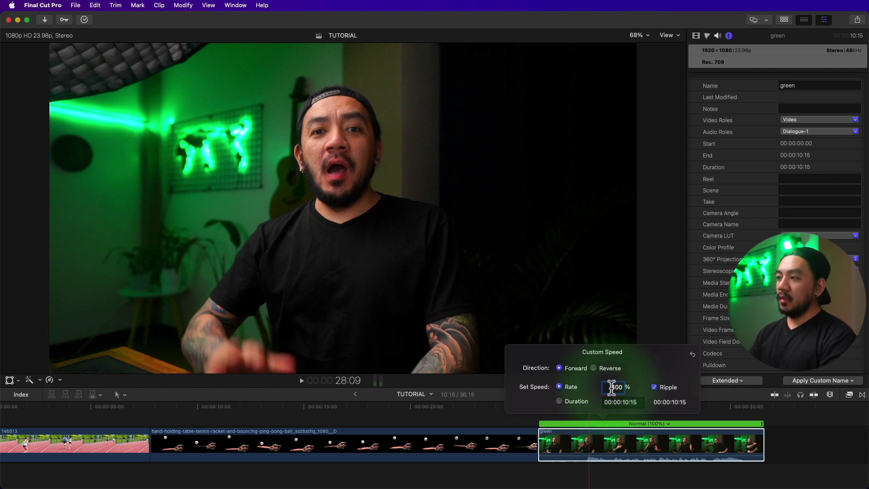
pyautogui.write('50')
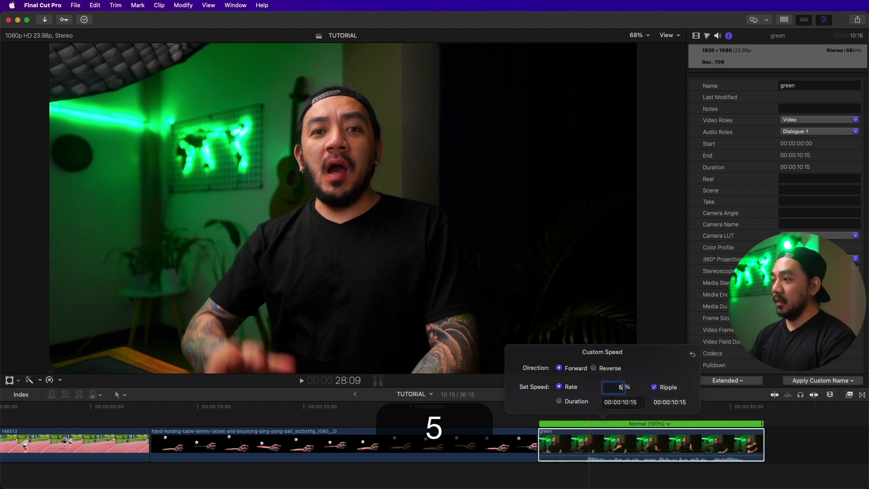
pyautogui.press('Return')
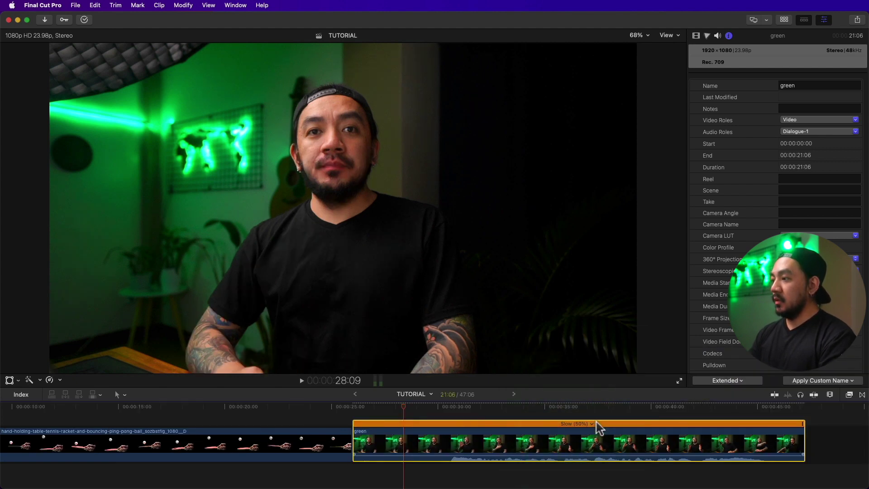
pyautogui.doubleClick(595, 423)
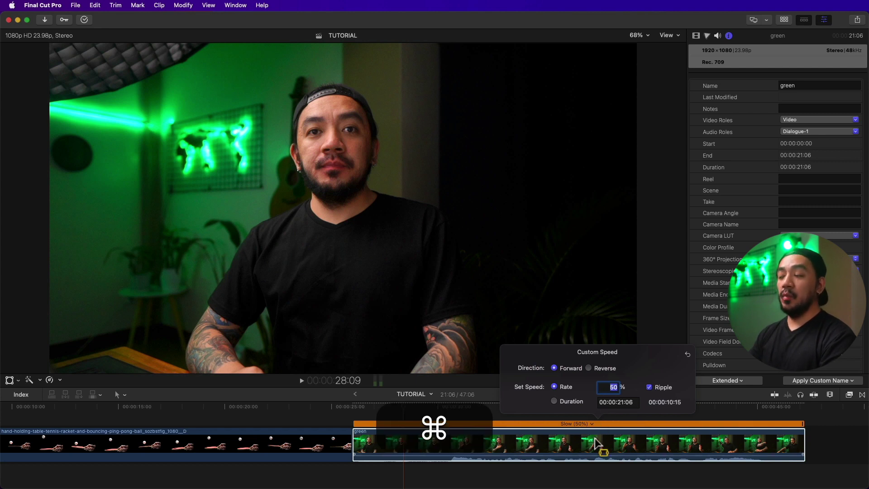
# Step: Undo, then apply 50% with Ripple unchecked so the green clip keeps 10:15, and preview it
pyautogui.press('cmd+z')
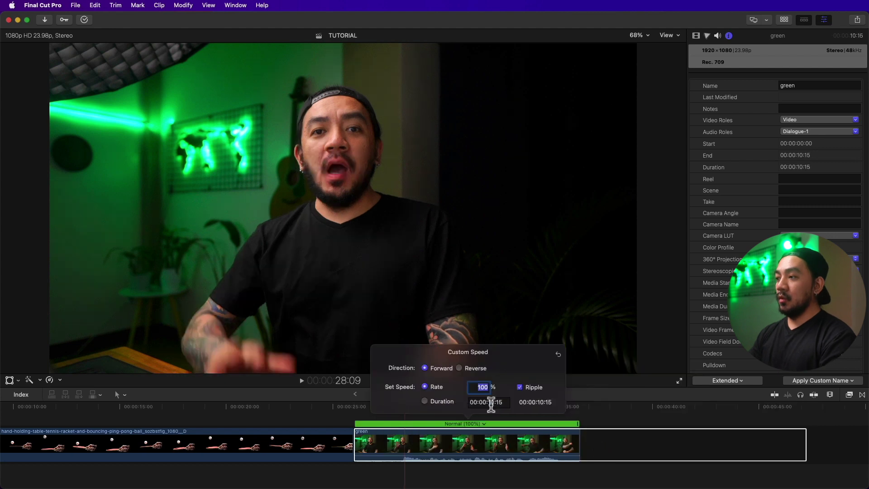
pyautogui.click(519, 387)
pyautogui.write('50')
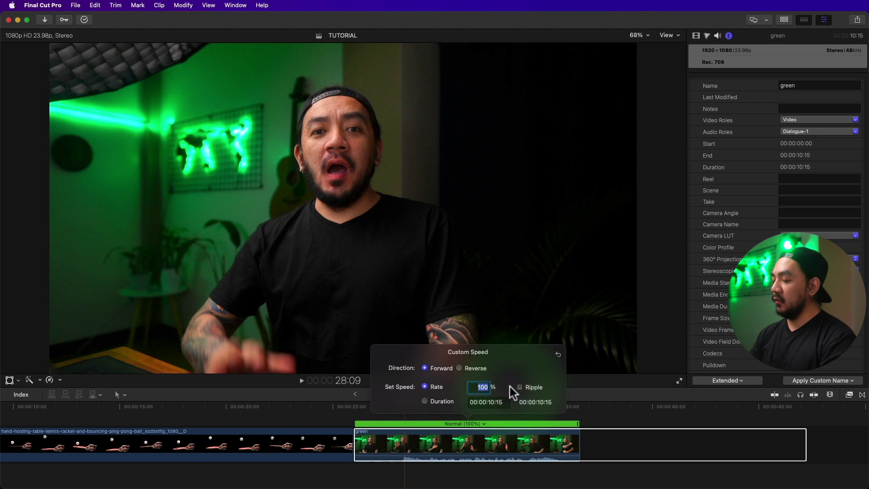
pyautogui.press('Return')
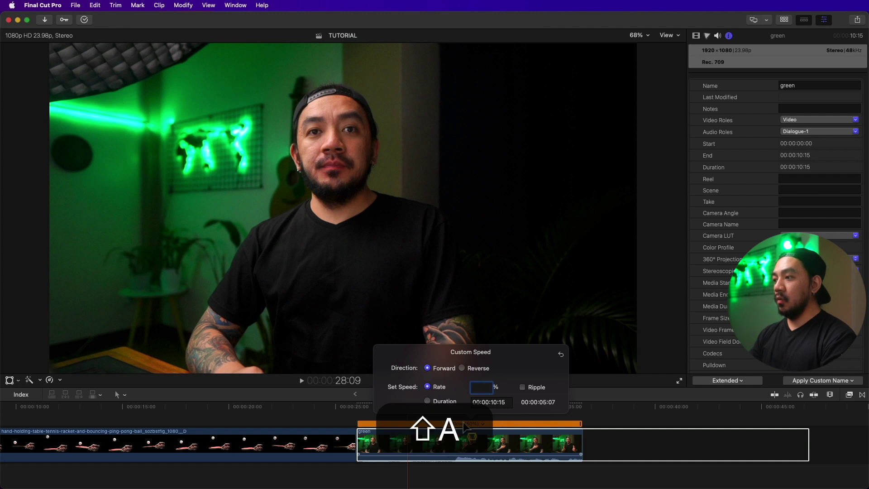
pyautogui.click(446, 441)
pyautogui.press('space')
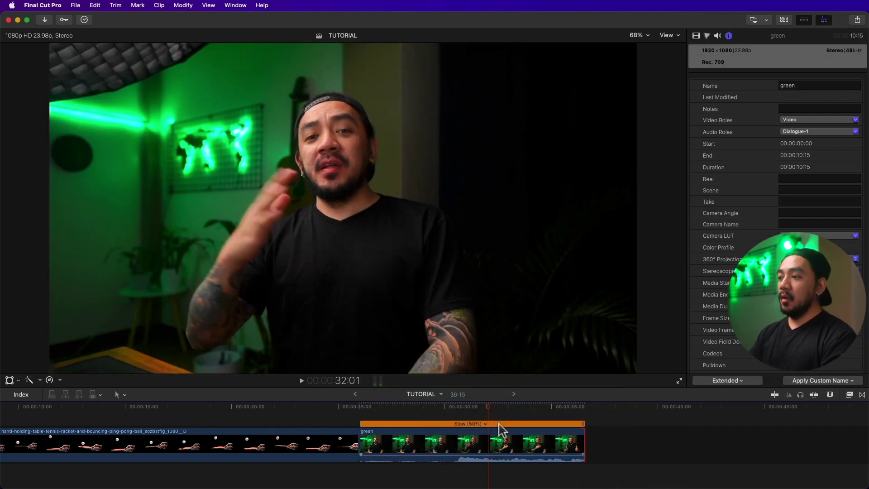
pyautogui.moveTo(584, 424)
pyautogui.mouseDown()
pyautogui.moveTo(646, 436)
pyautogui.moveTo(584, 414)
pyautogui.mouseUp()
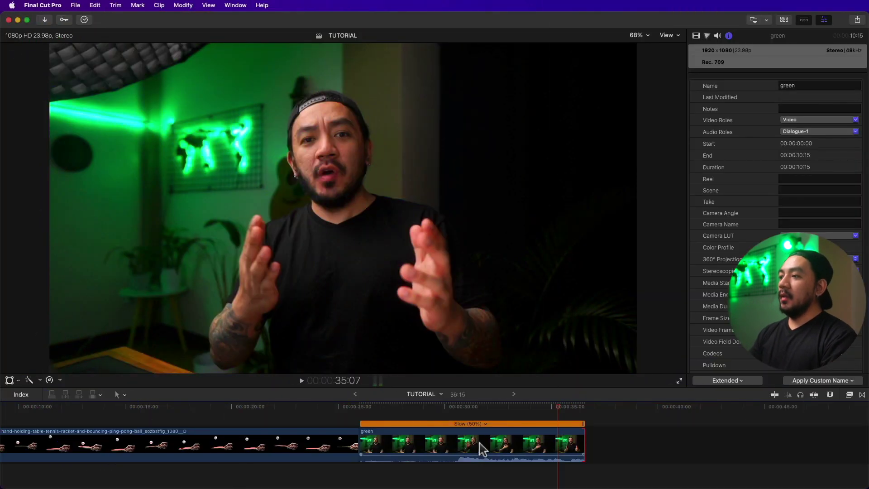
# Step: Reset the green clip to Normal (100%) speed and select the ping-pong clip
pyautogui.click(488, 448)
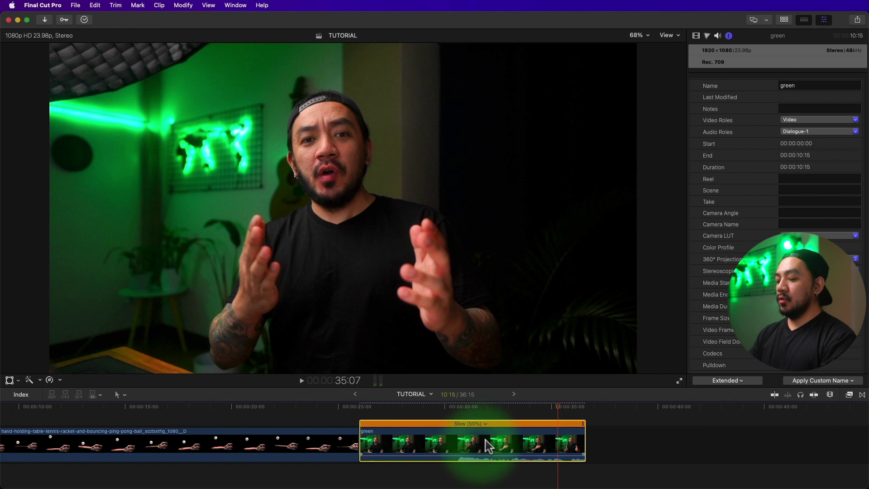
pyautogui.hscroll(-5, 488, 447)
pyautogui.press('shift+super+r')
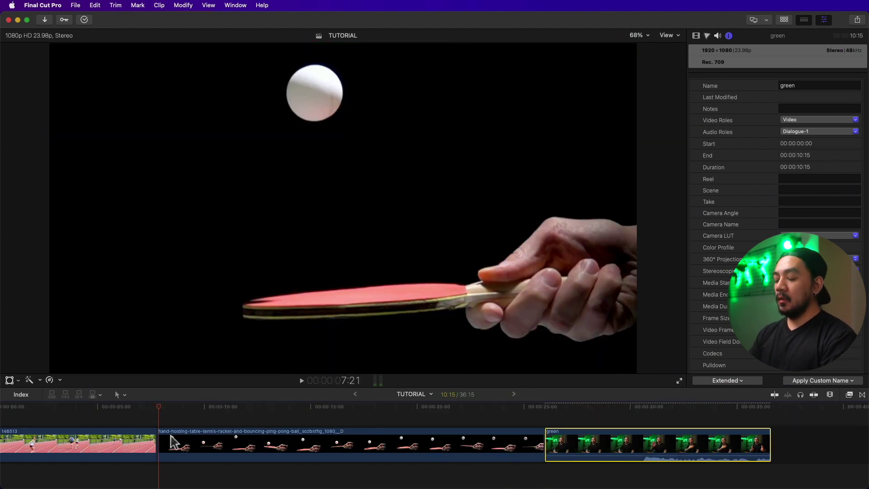
pyautogui.click(171, 437)
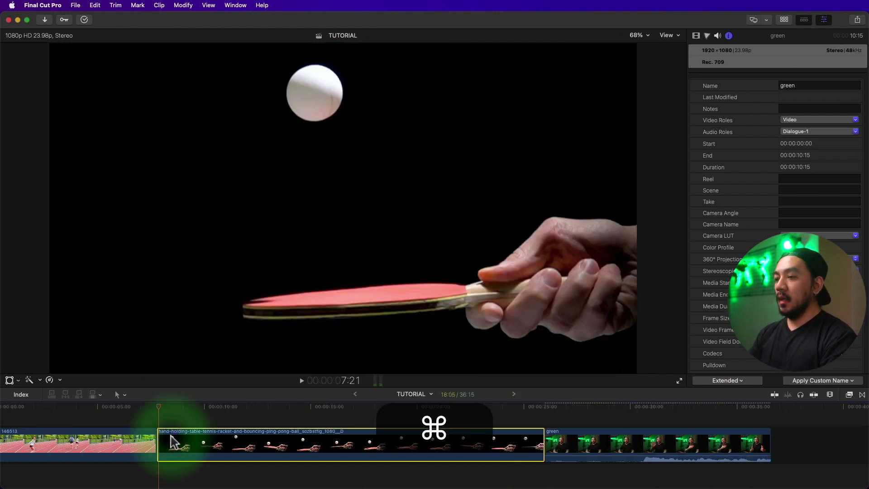
# Step: Show the ping-pong clip's speed bar at Normal (100%) and bring up the Retime menu
pyautogui.press('super+r')
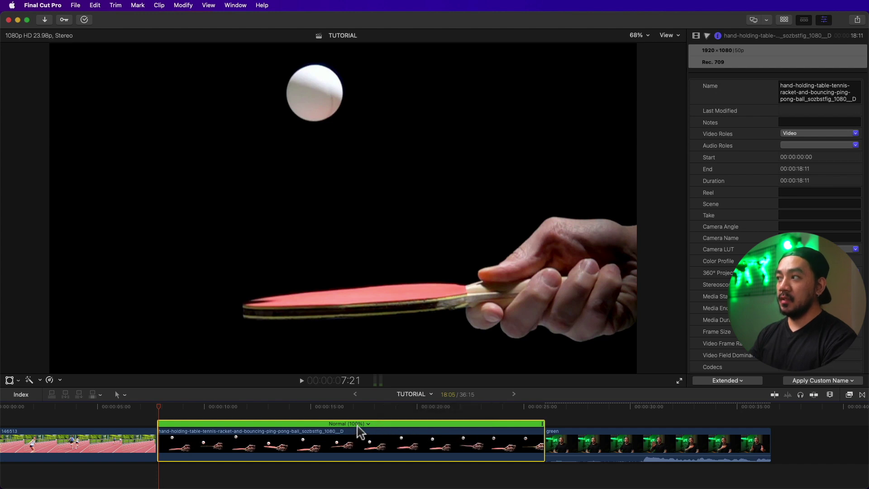
pyautogui.click(697, 35)
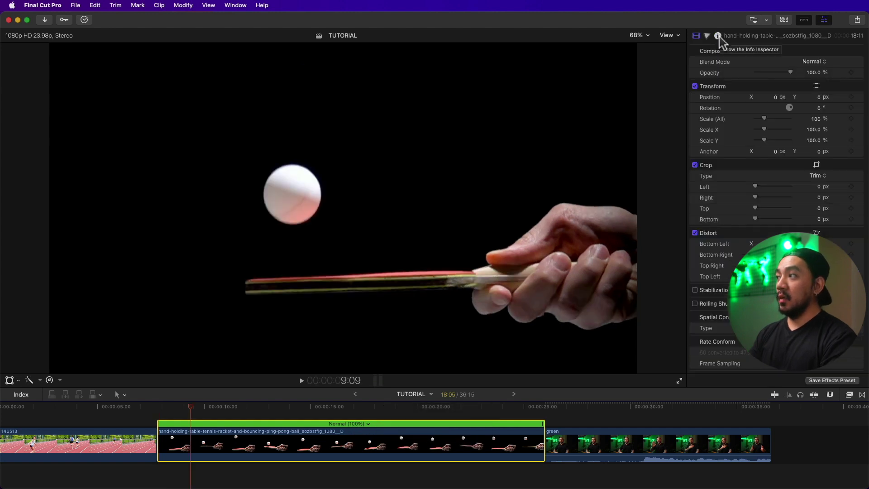
pyautogui.click(718, 36)
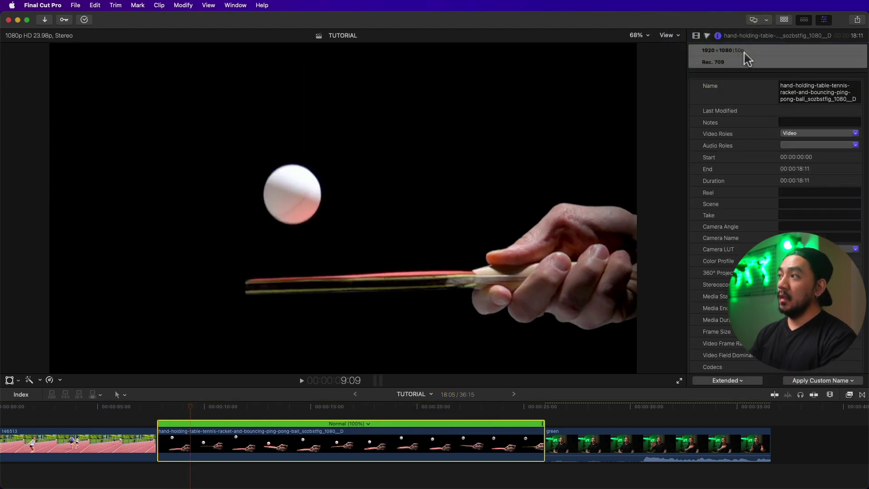
pyautogui.click(287, 450)
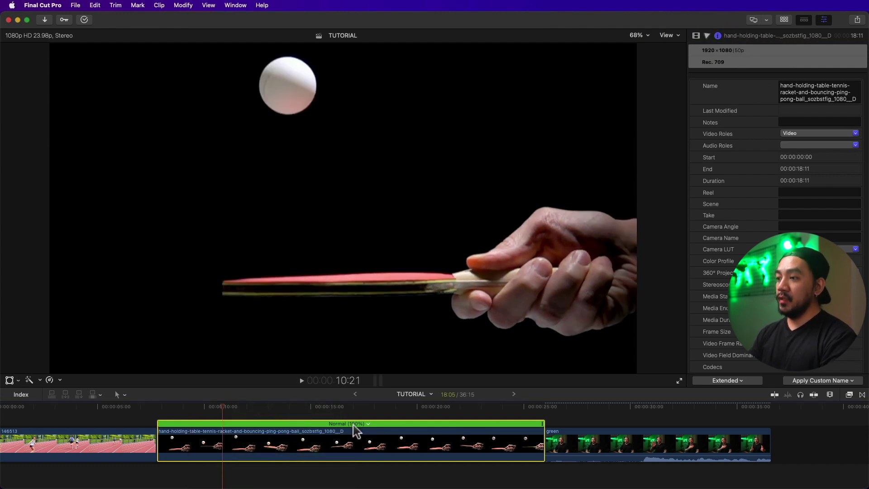
pyautogui.click(60, 381)
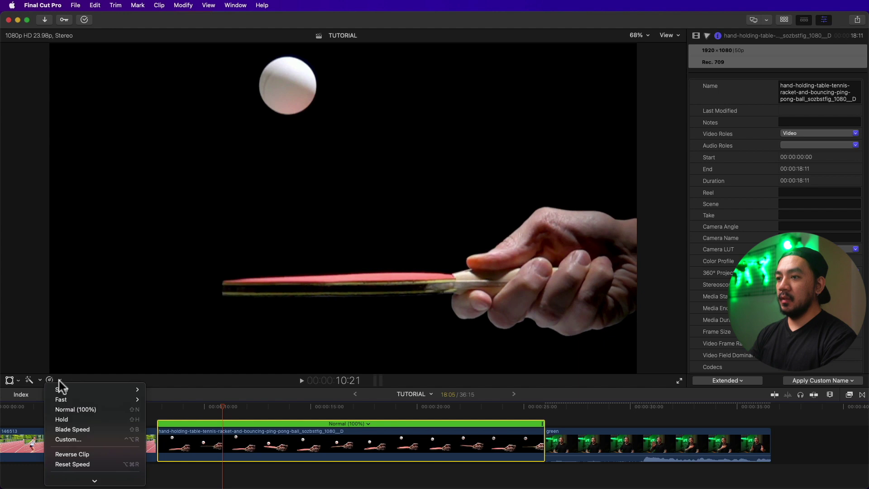
# Step: Conform the ping-pong clip to Automatic Speed, fit the timeline, and preview around 19:20–22:23
pyautogui.click(99, 440)
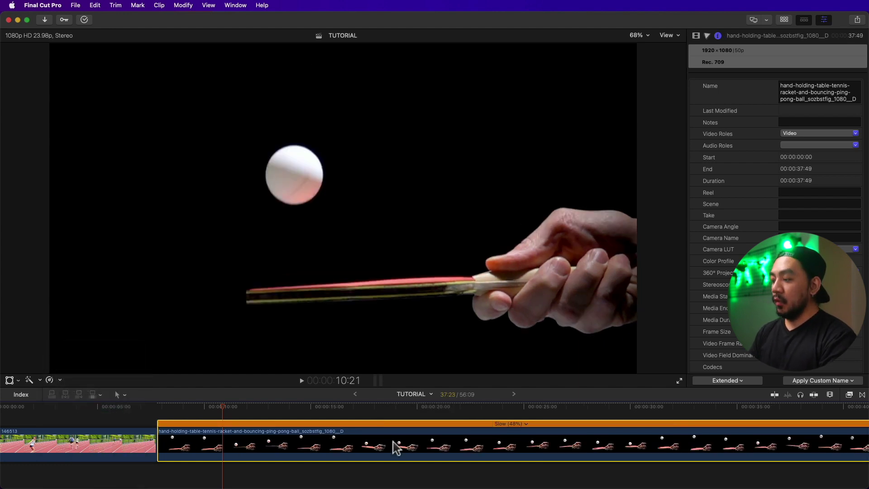
pyautogui.hotkey('shift', 'z')
pyautogui.press('space')
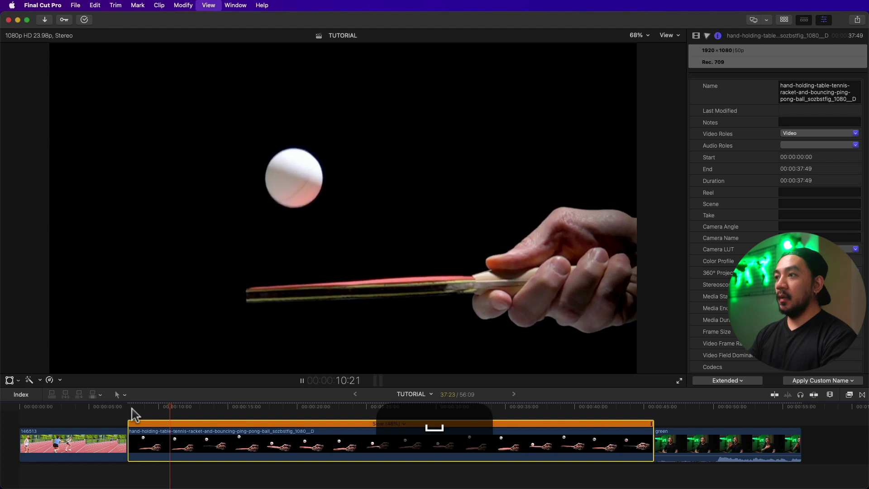
pyautogui.click(337, 406)
pyautogui.press('space')
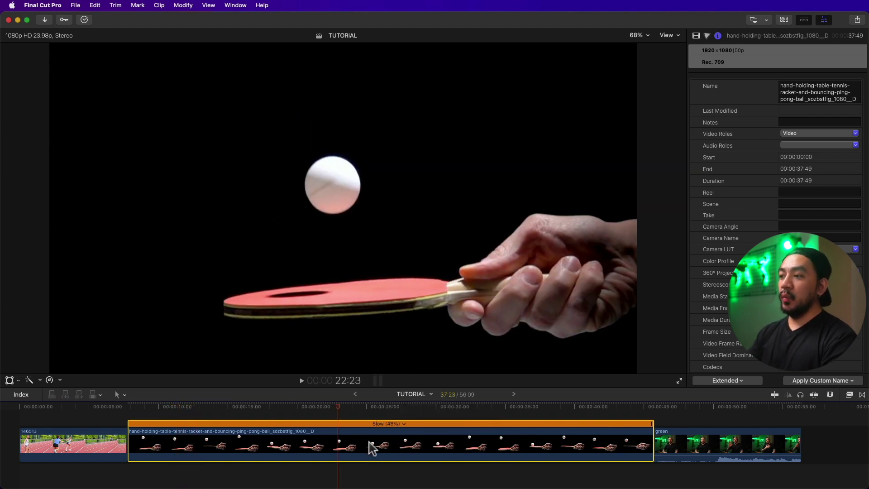
pyautogui.moveTo(326, 407); pyautogui.dragTo(296, 412)
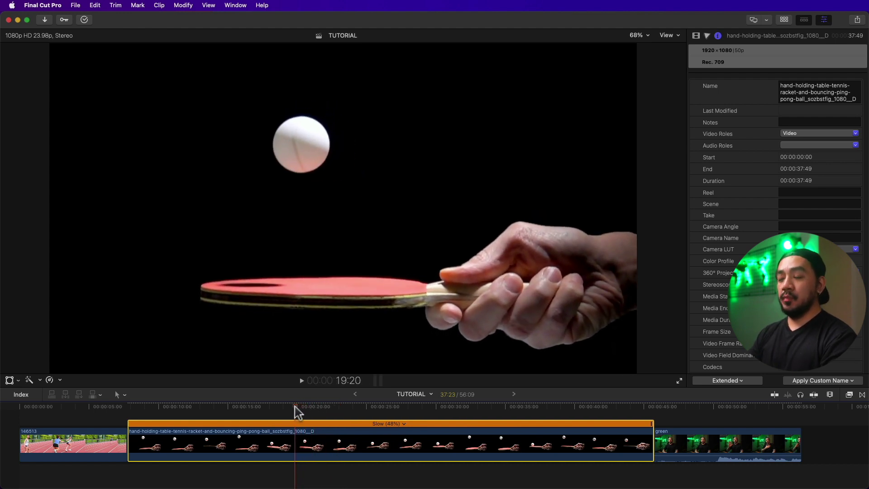
# Step: Slow the ping-pong clip to 25% and play it back from 27:21
pyautogui.click(404, 423)
pyautogui.moveTo(439, 431)
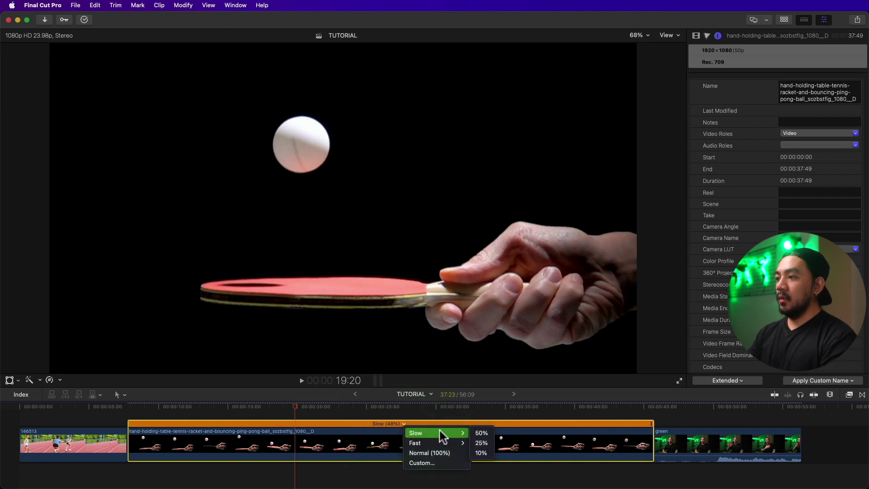
pyautogui.click(481, 446)
pyautogui.moveTo(375, 409); pyautogui.dragTo(407, 411)
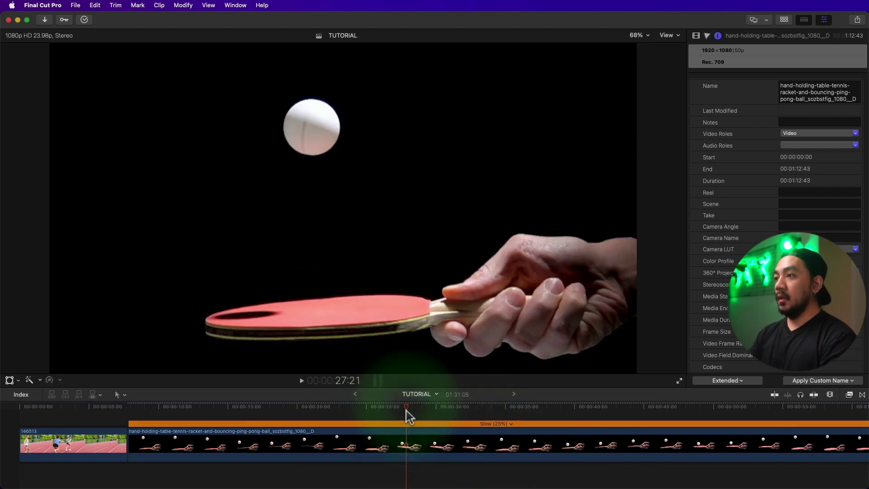
pyautogui.press('space')
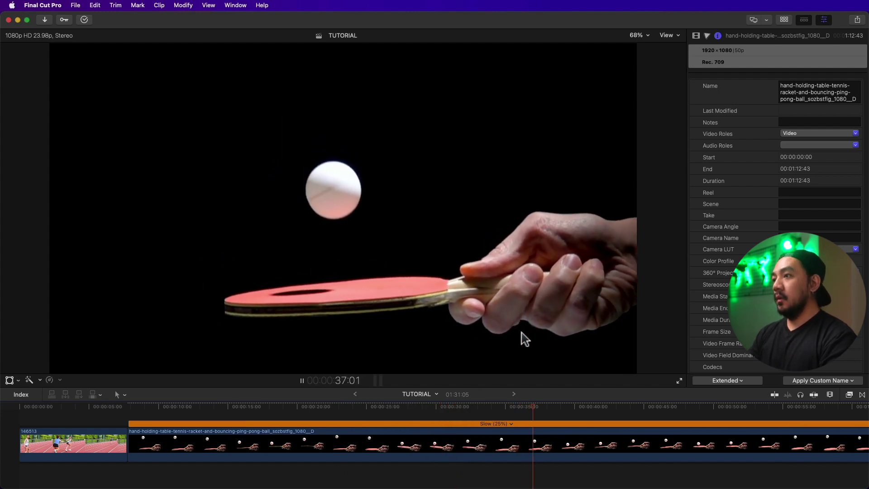
pyautogui.press('space')
# Step: Set the ping-pong clip's retime Video Quality to Frame Blending
pyautogui.click(471, 443)
pyautogui.click(54, 380)
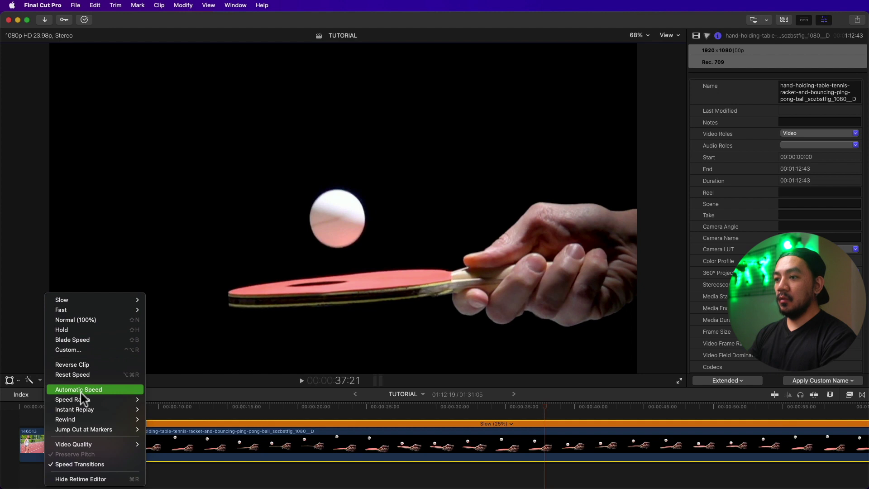
pyautogui.moveTo(72, 446)
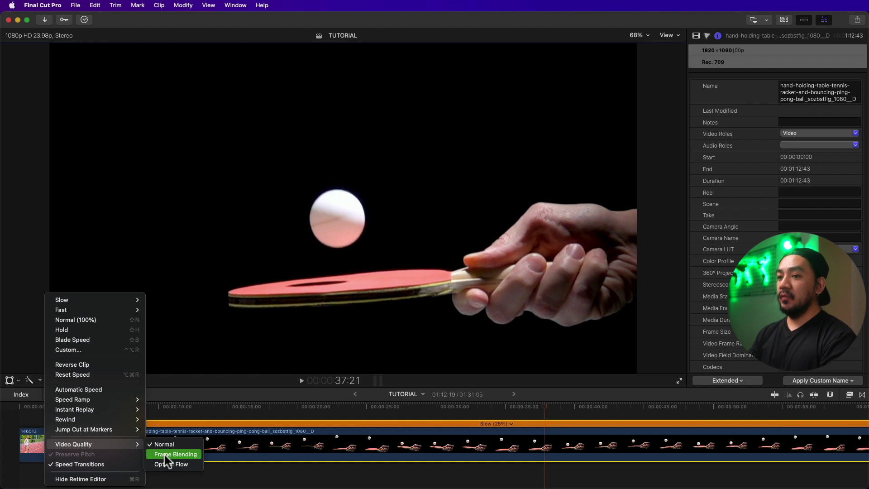
pyautogui.click(165, 454)
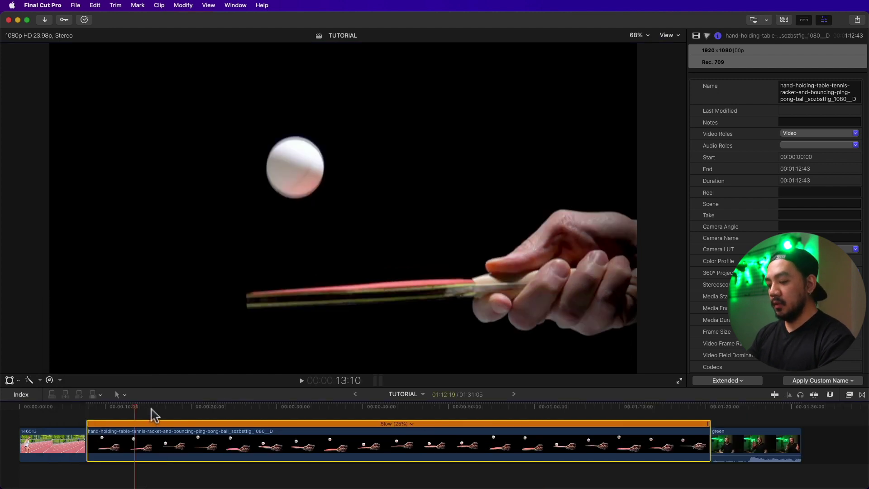
# Step: Render the retimed ping-pong clip and preview the frame-blended slow motion
pyautogui.click(175, 453)
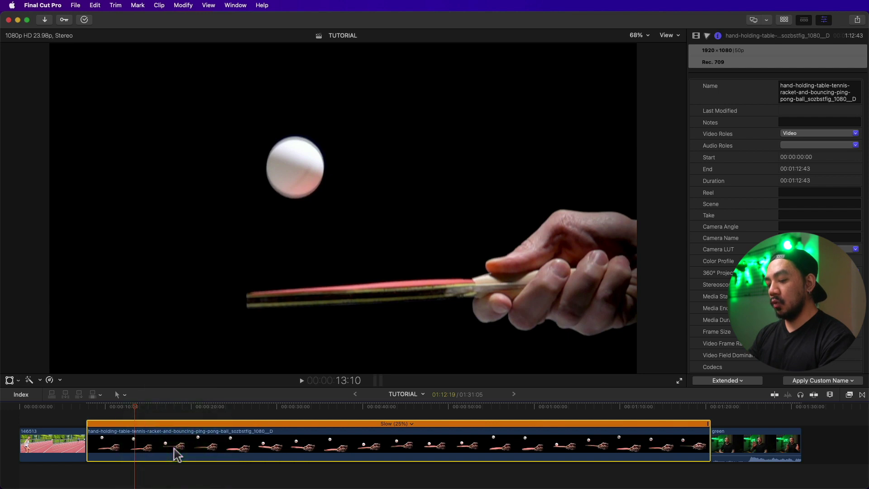
pyautogui.hotkey('ctrl', 'r')
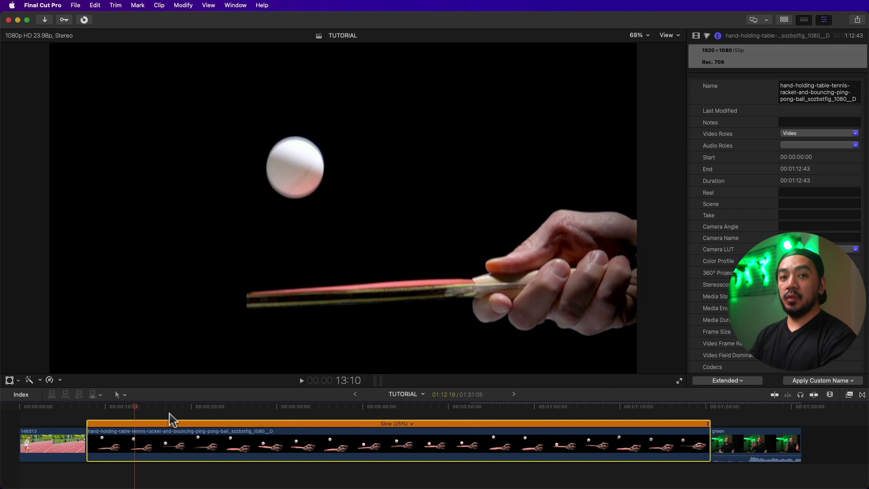
pyautogui.click(98, 405)
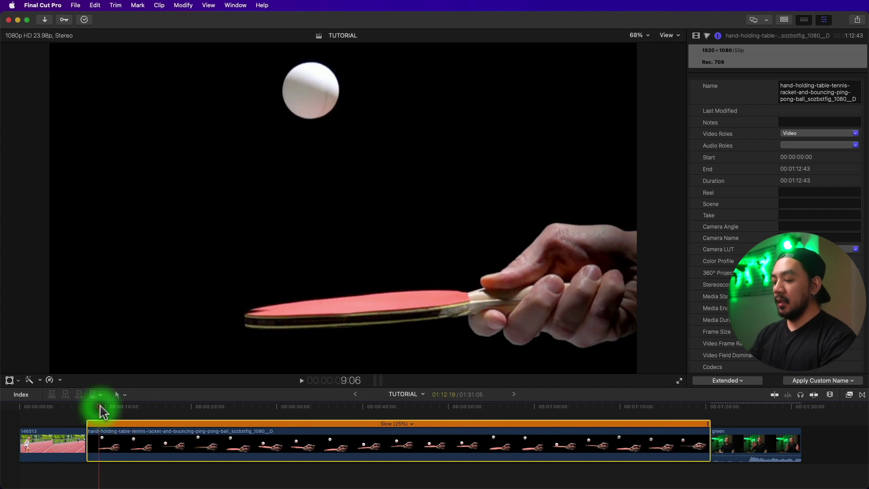
pyautogui.press('space')
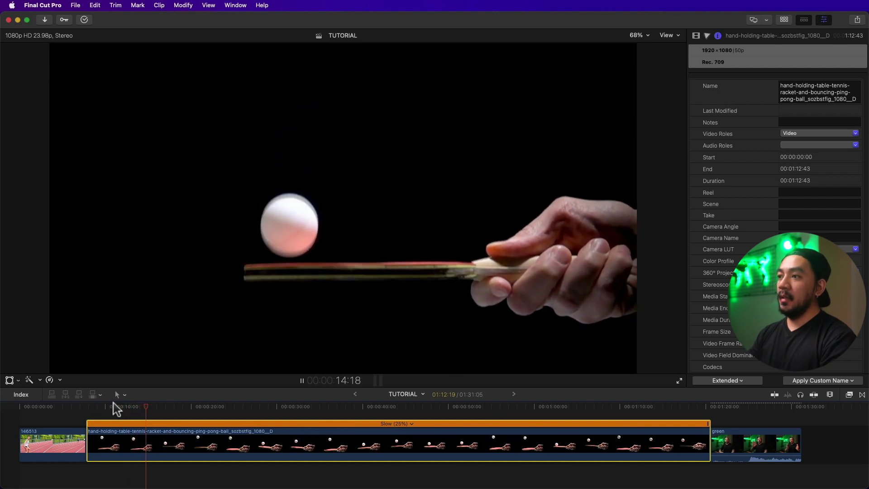
pyautogui.click(272, 408)
pyautogui.press('space')
# Step: Switch the ping-pong clip's Video Quality to Optical Flow
pyautogui.click(262, 448)
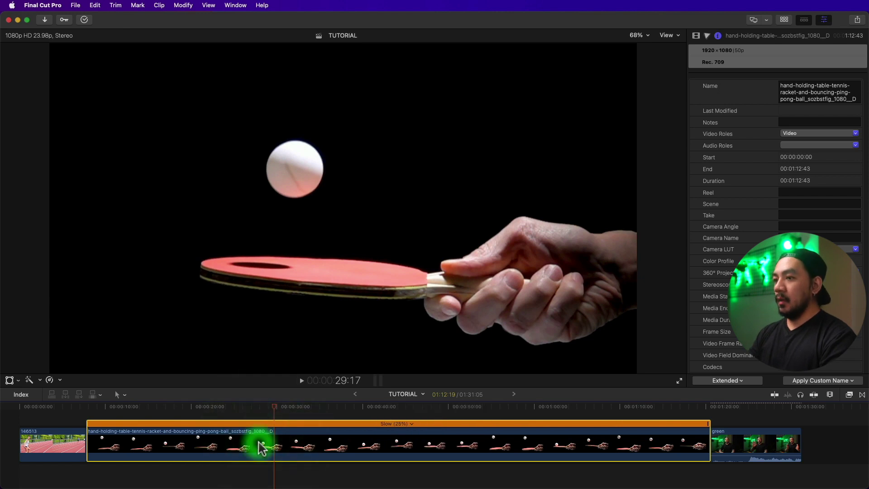
pyautogui.click(56, 383)
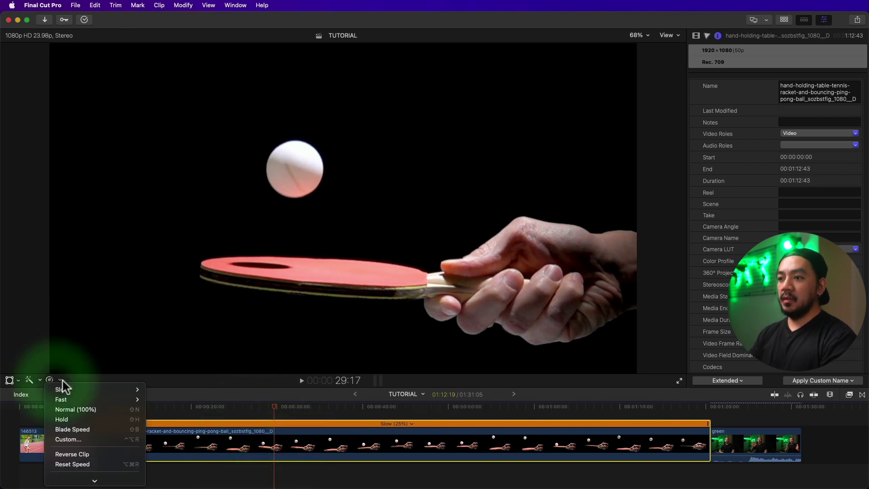
pyautogui.moveTo(102, 442)
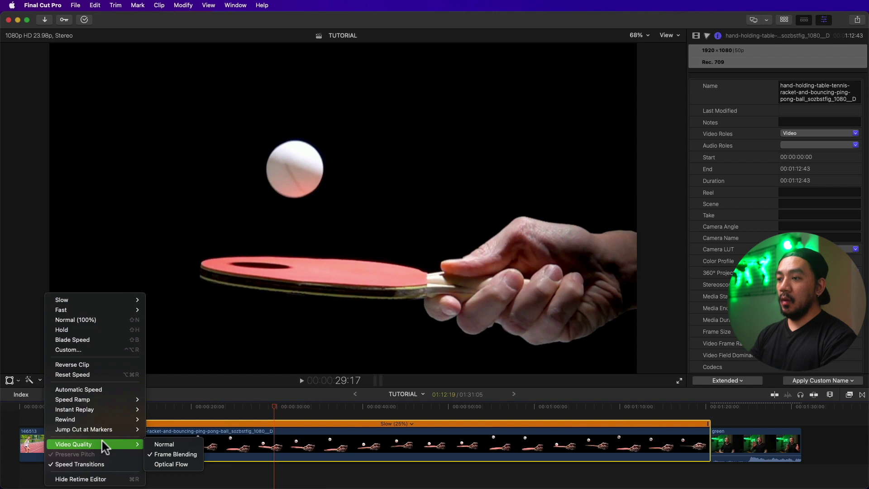
pyautogui.click(164, 462)
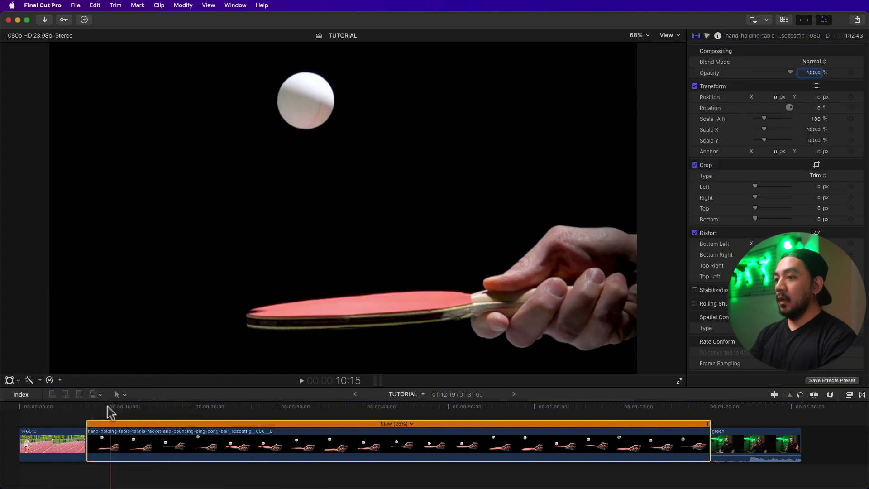
pyautogui.click(111, 408)
pyautogui.press('space')
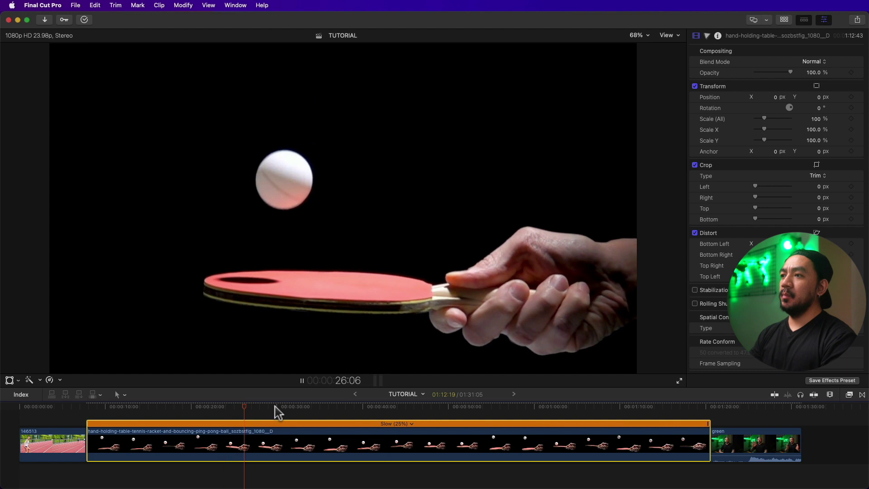
pyautogui.press('space')
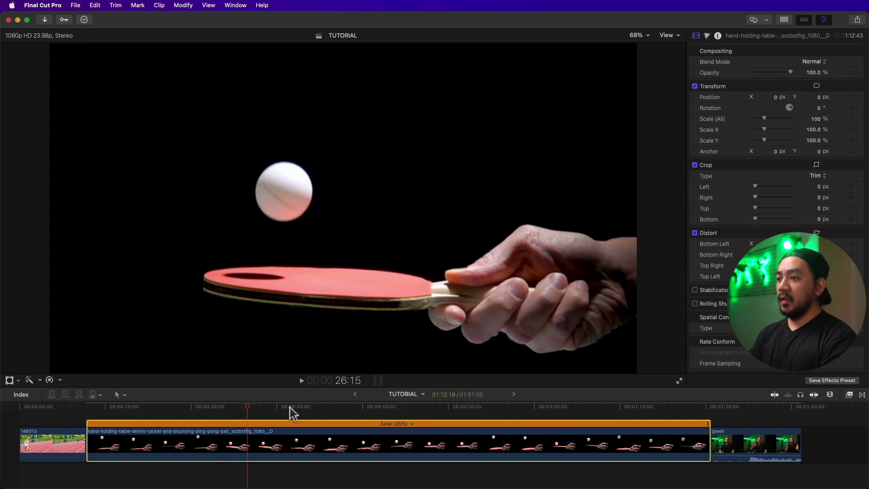
pyautogui.moveTo(288, 406); pyautogui.dragTo(255, 406)
pyautogui.press('space')
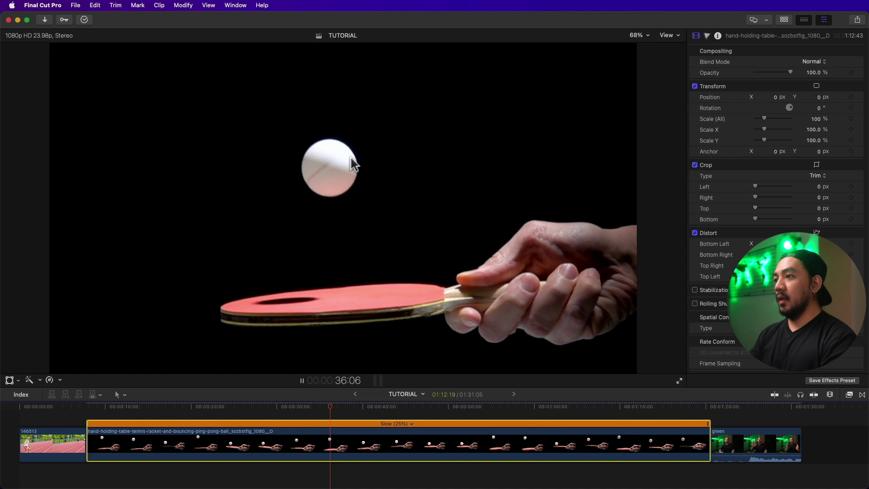
pyautogui.click(433, 407)
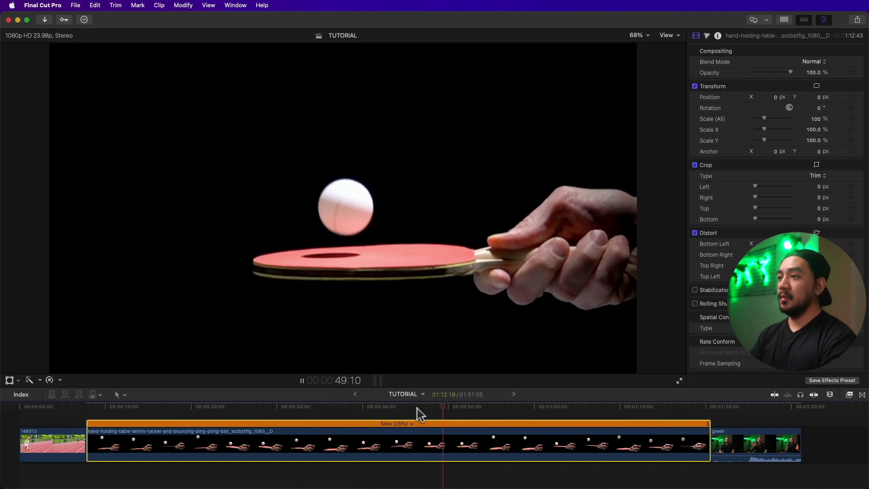
pyautogui.press('space')
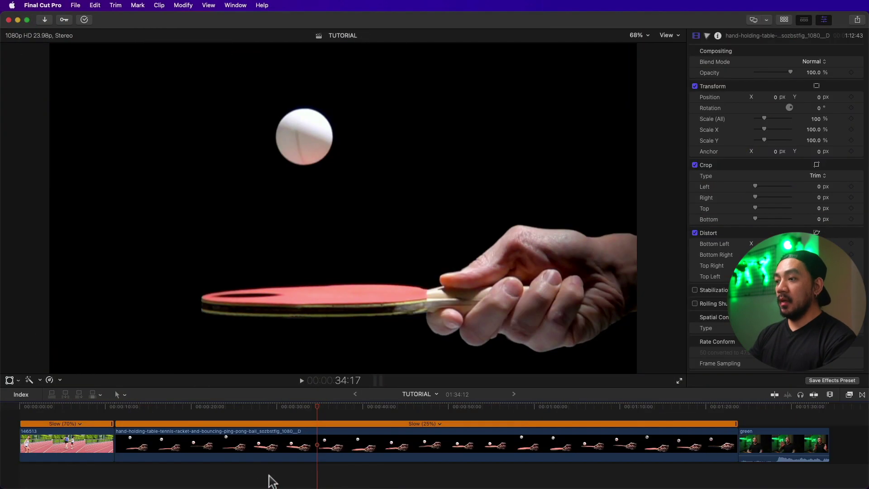
# Step: Select all three clips and strip their Retiming via Remove Attributes
pyautogui.click(266, 475)
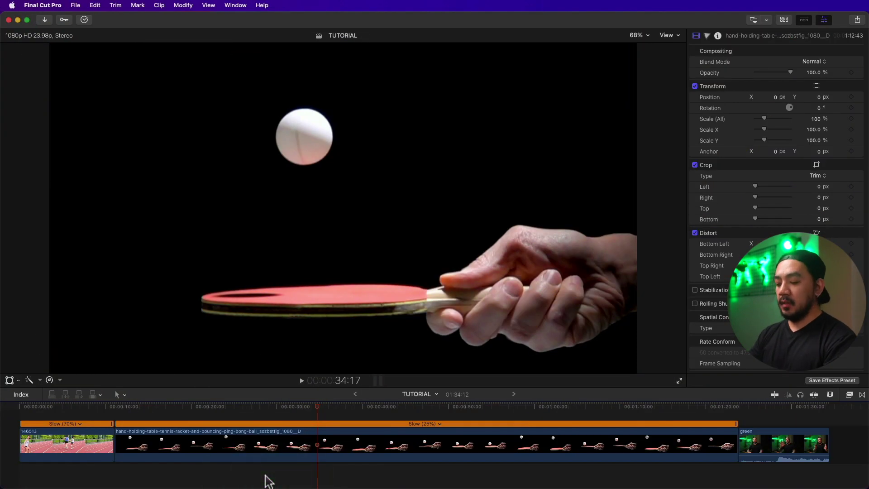
pyautogui.press('super+a')
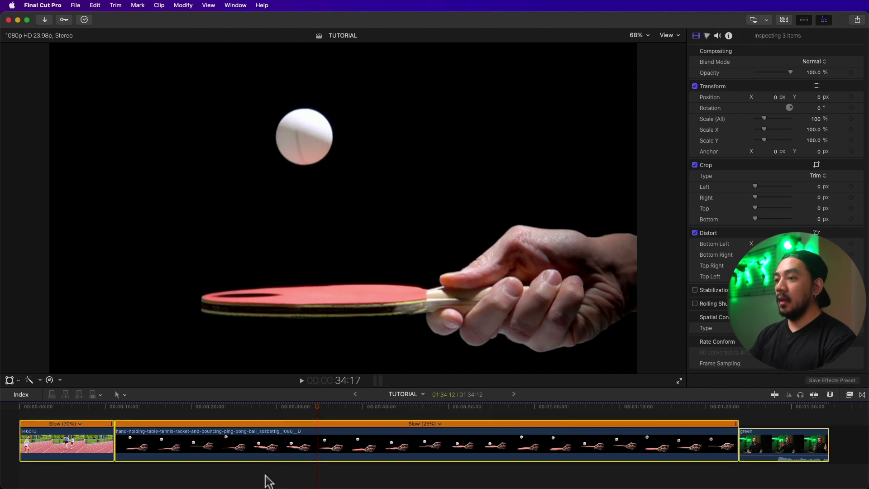
pyautogui.press('shift+super+x')
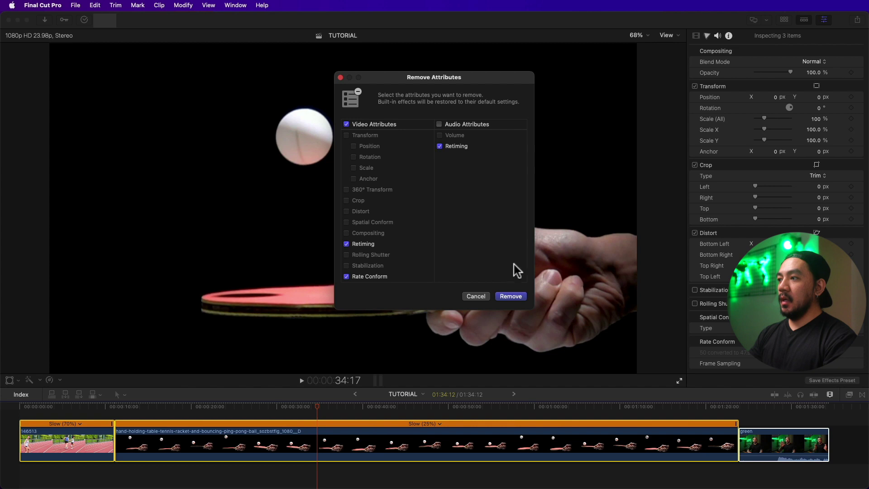
pyautogui.click(511, 296)
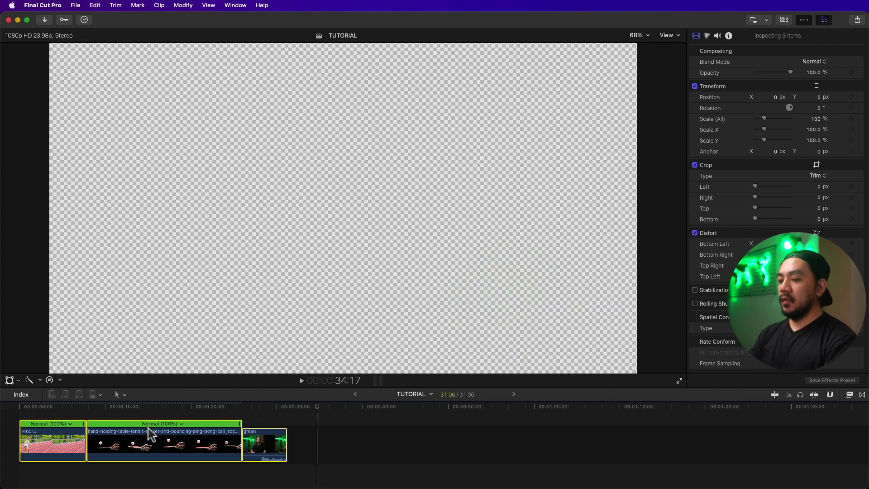
# Step: Hide the first two clips' speed bars, fit the timeline, and park near 3:00 in the relay clip
pyautogui.moveTo(172, 480); pyautogui.dragTo(70, 450)
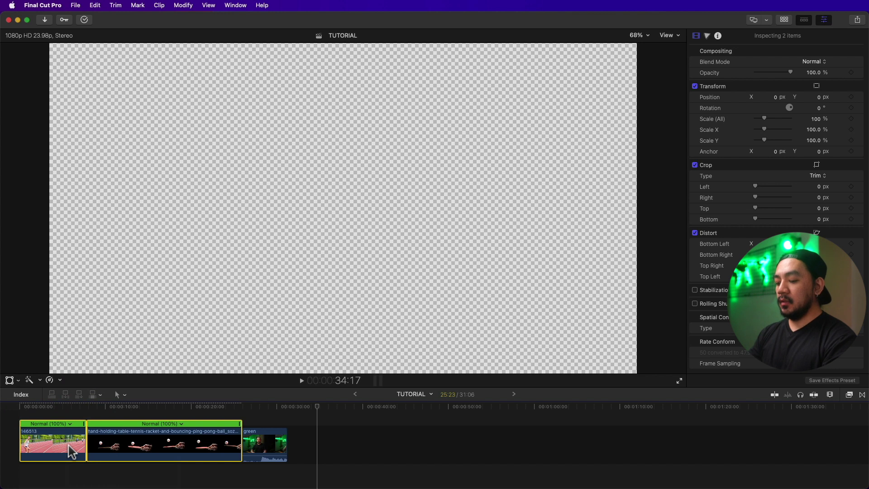
pyautogui.press('super+r')
pyautogui.click(67, 412)
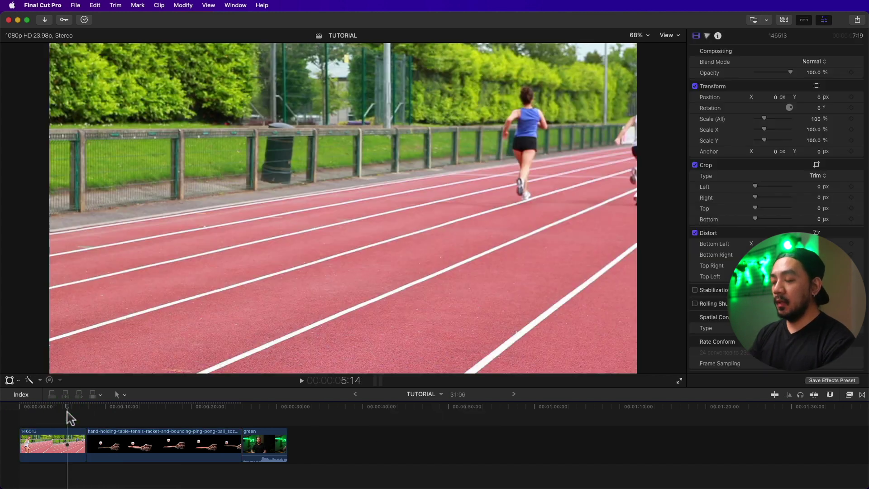
pyautogui.hotkey('shift', 'z')
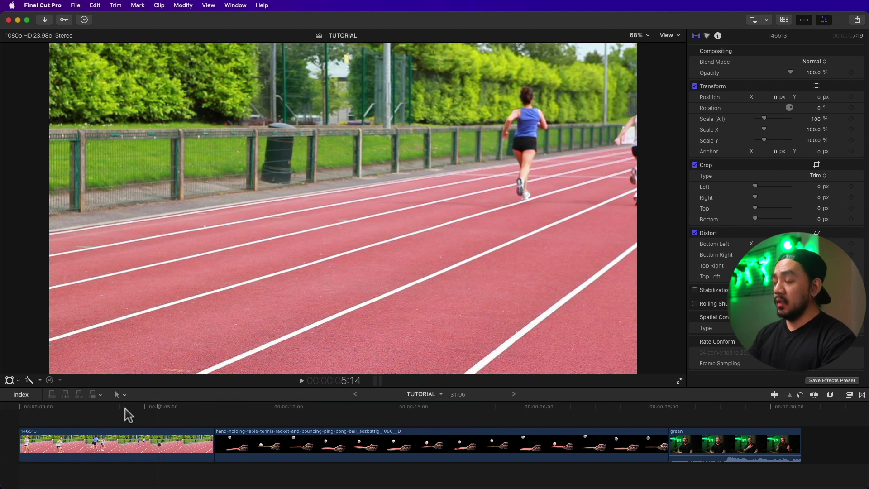
pyautogui.click(78, 407)
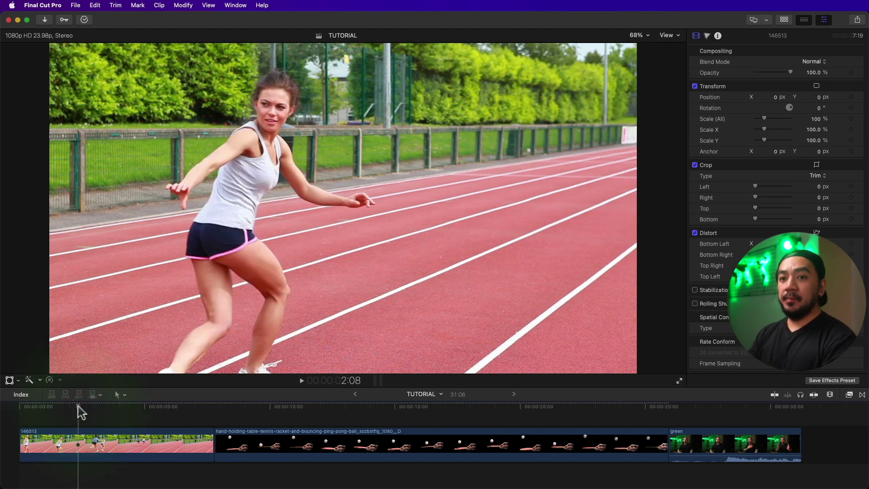
# Step: Add a hold at the relay clip's baton handoff, preview it, and drag to lengthen it
pyautogui.moveTo(95, 408); pyautogui.dragTo(97, 408)
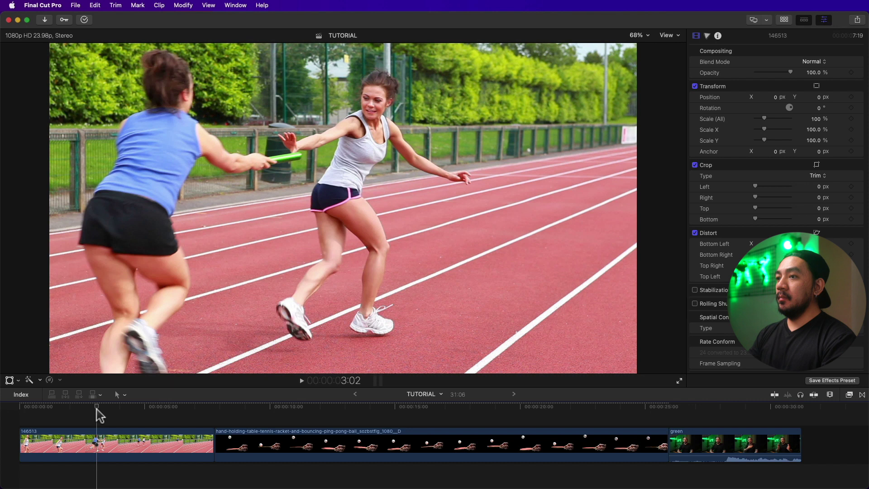
pyautogui.hotkey('alt', 'f')
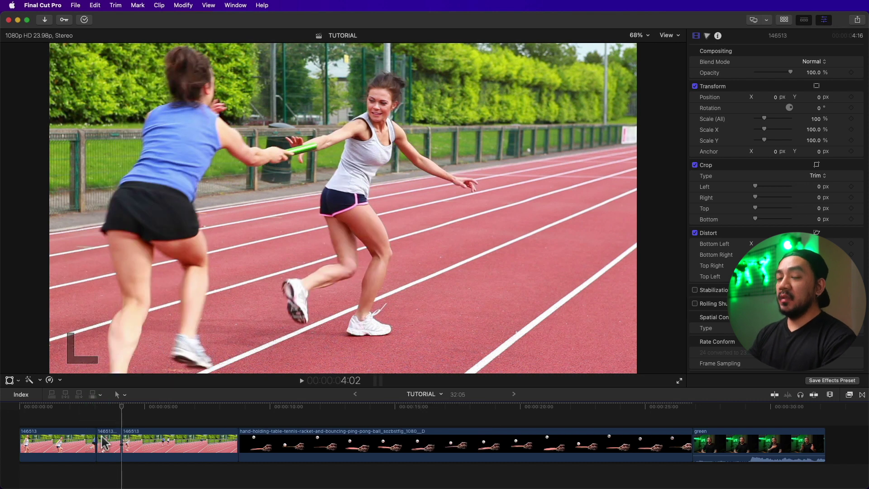
pyautogui.click(84, 409)
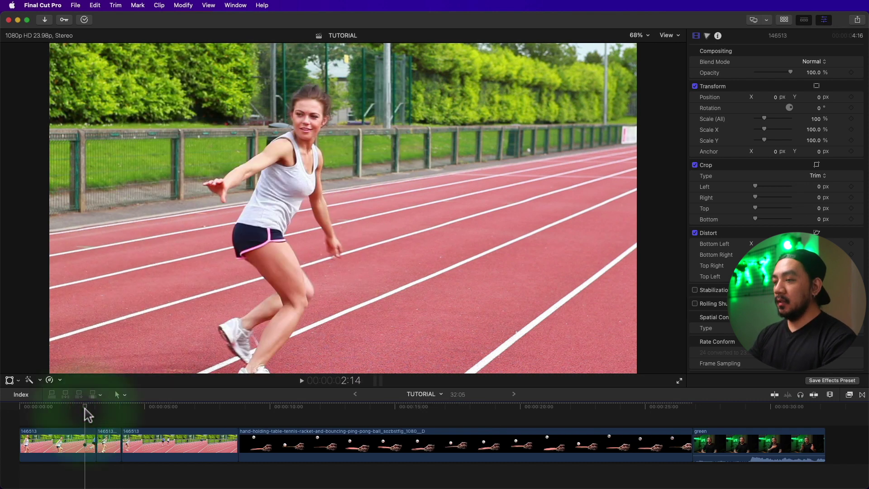
pyautogui.press('space')
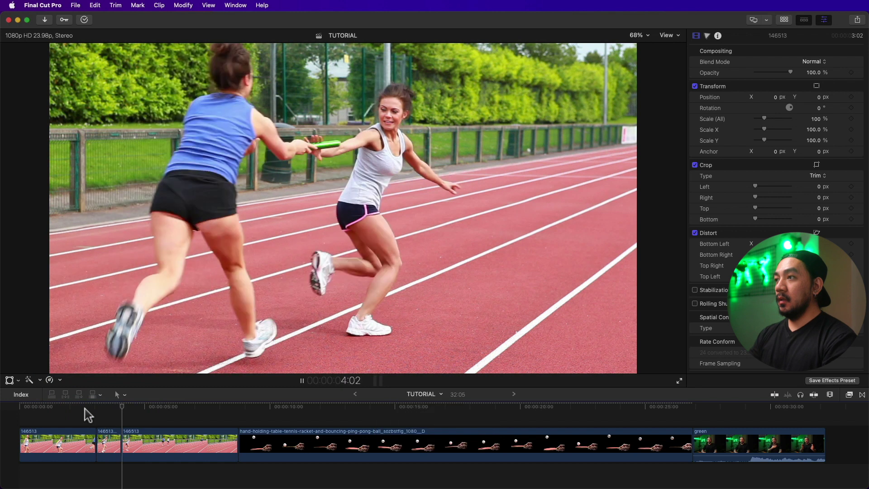
pyautogui.press('space')
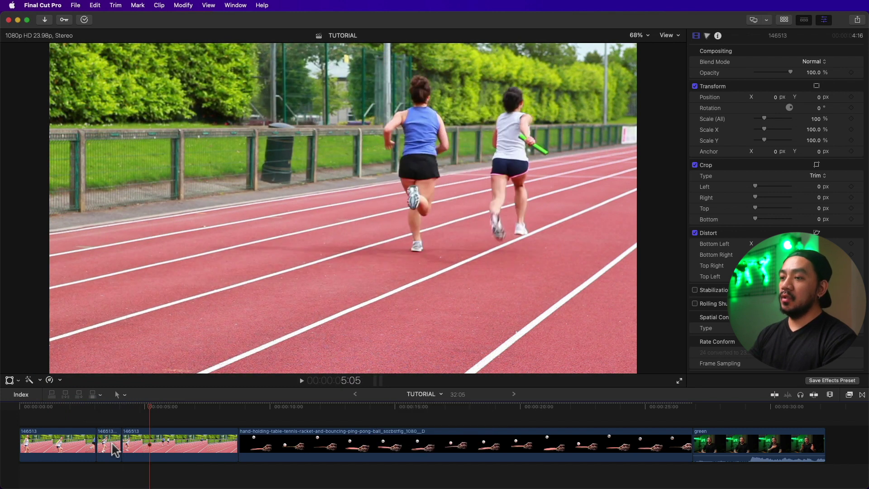
pyautogui.moveTo(120, 442); pyautogui.dragTo(187, 443)
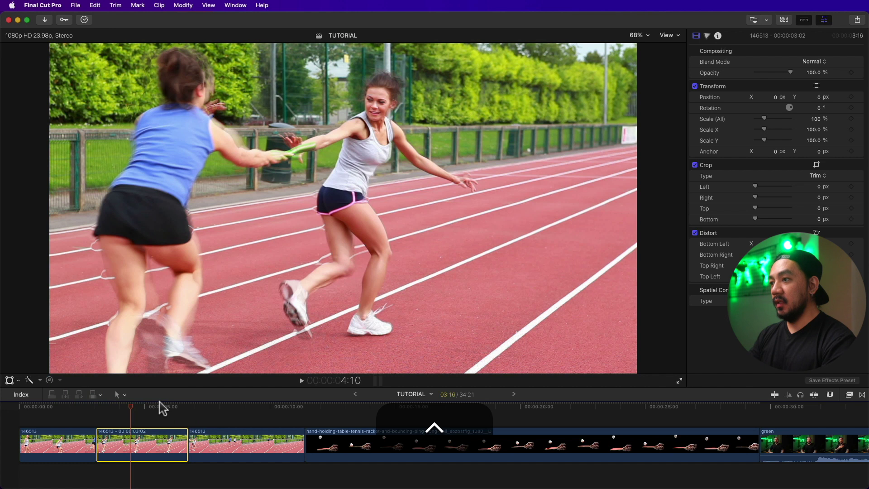
# Step: Set the hold section's duration to 10 frames
pyautogui.hotkey('ctrl', 'd')
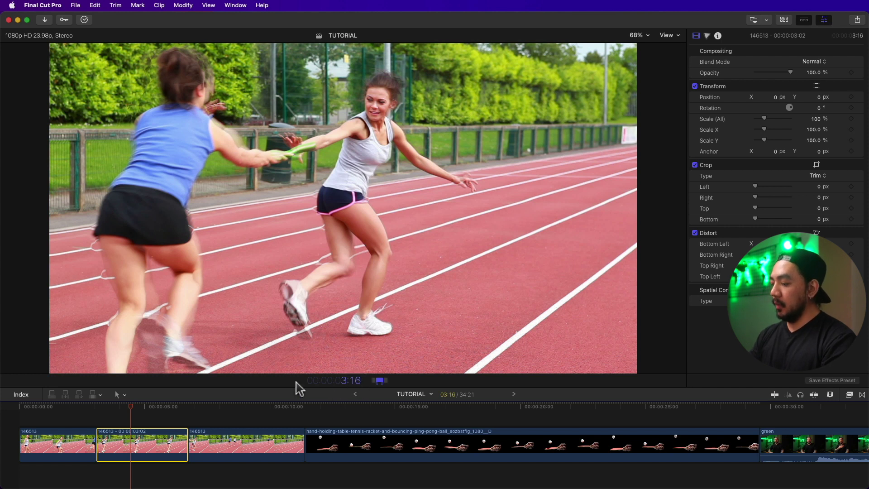
pyautogui.write('10')
pyautogui.press('Return')
pyautogui.click(96, 409)
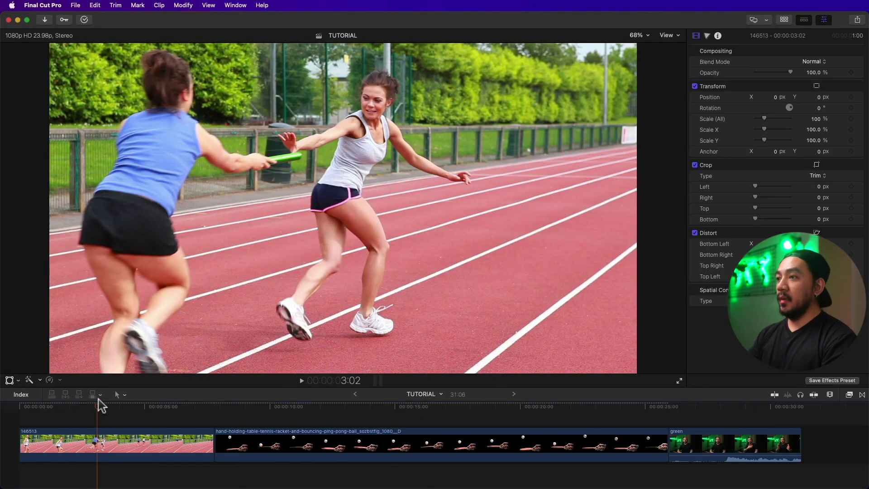
# Step: Add a Hold (0%) at the relay clip's baton handoff and stretch it, lengthening the clip to 13:20
pyautogui.click(96, 432)
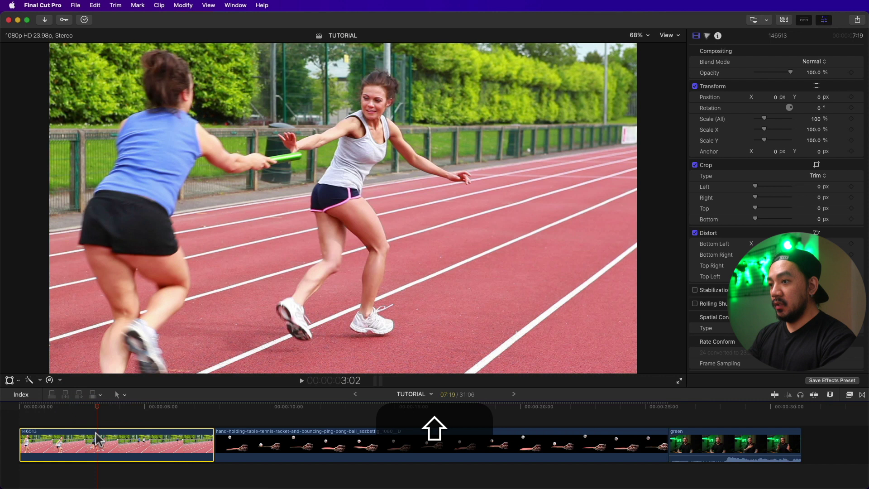
pyautogui.hotkey('shift', 'h')
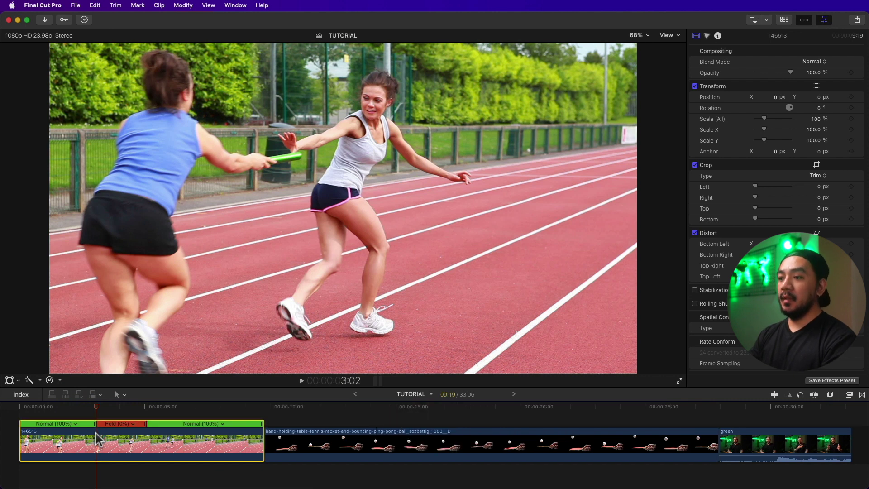
pyautogui.press('space')
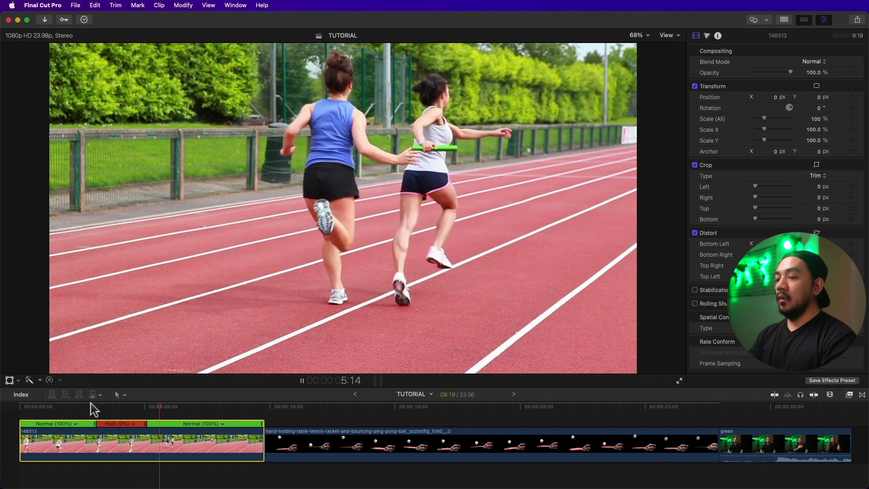
pyautogui.hotkey('shift', 'h')
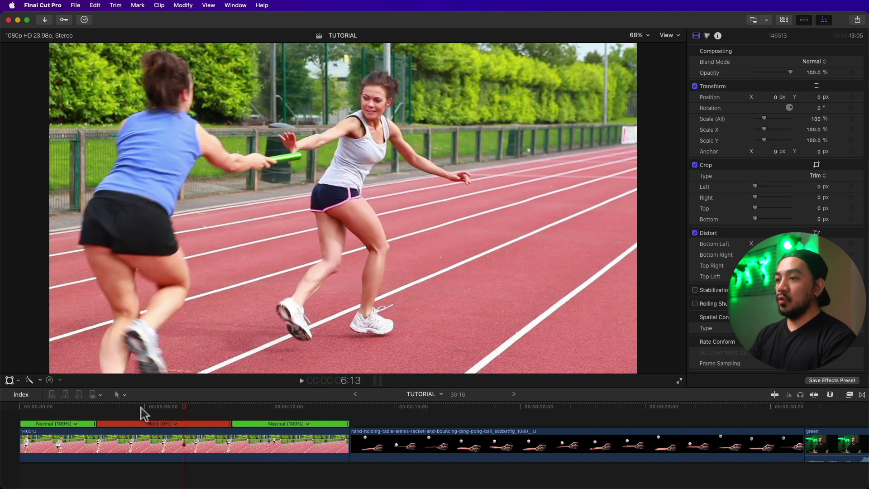
pyautogui.click(197, 425)
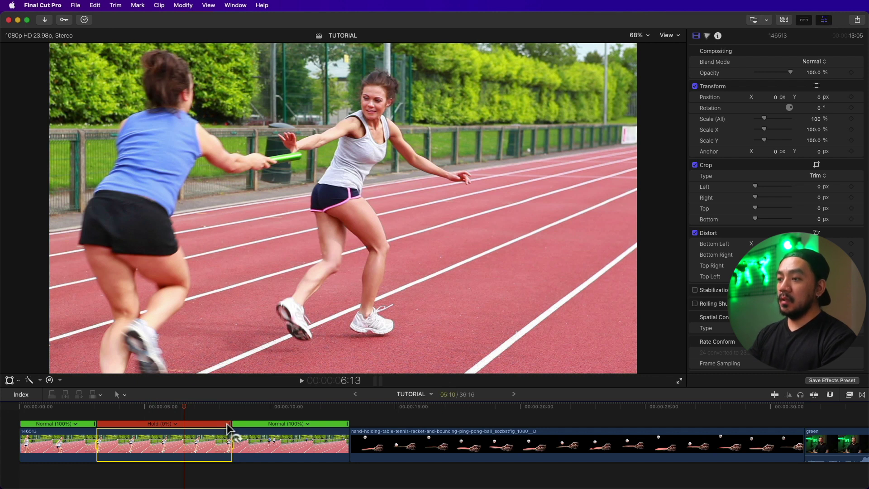
pyautogui.moveTo(230, 426)
pyautogui.mouseDown()
pyautogui.moveTo(325, 425)
pyautogui.moveTo(246, 428)
pyautogui.mouseUp()
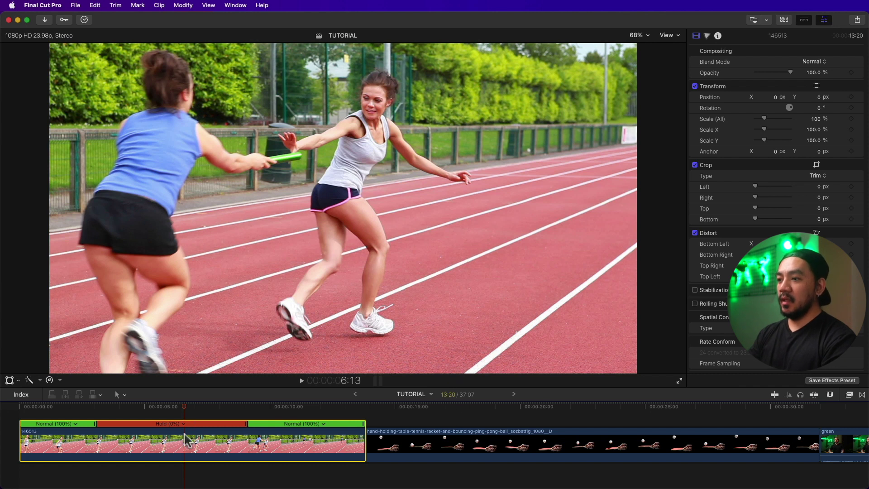
pyautogui.click(213, 424)
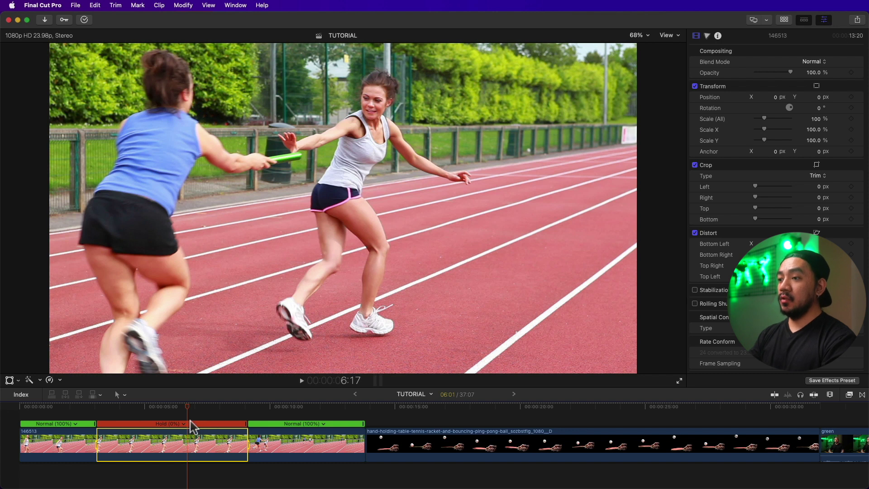
# Step: Set the relay clip's hold section duration to 00:00:10:01 in Custom Speed
pyautogui.doubleClick(193, 424)
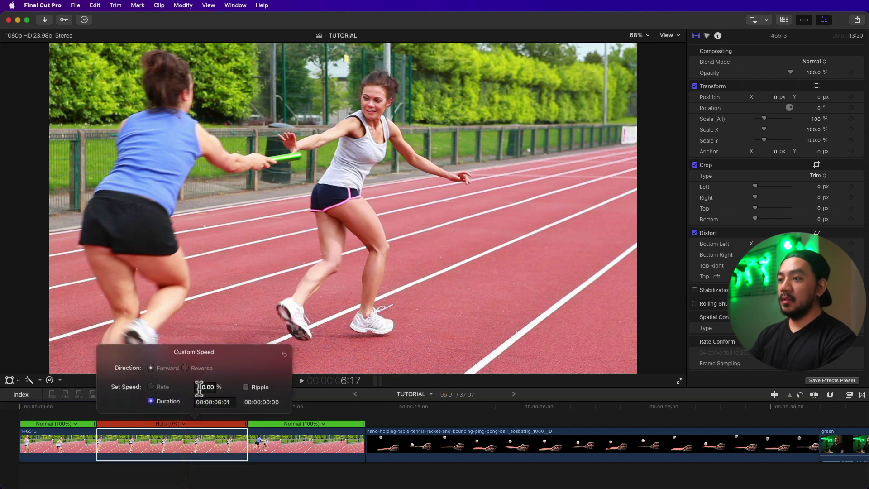
pyautogui.click(221, 404)
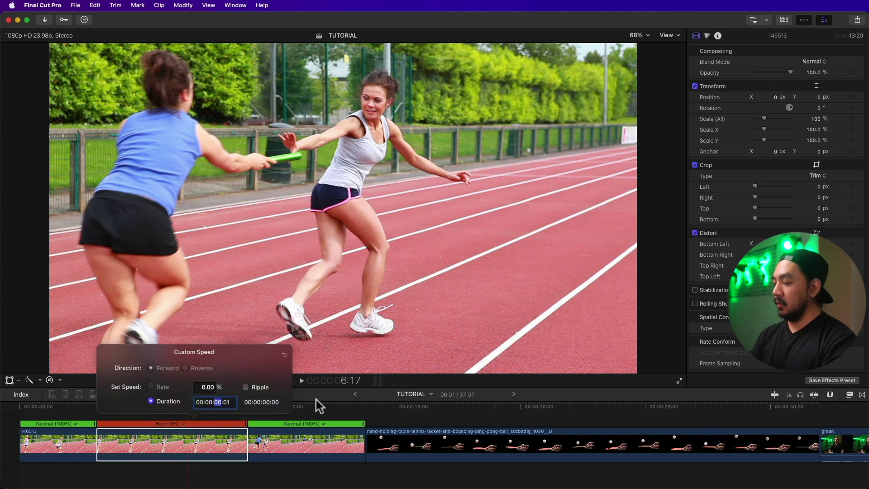
pyautogui.write('10')
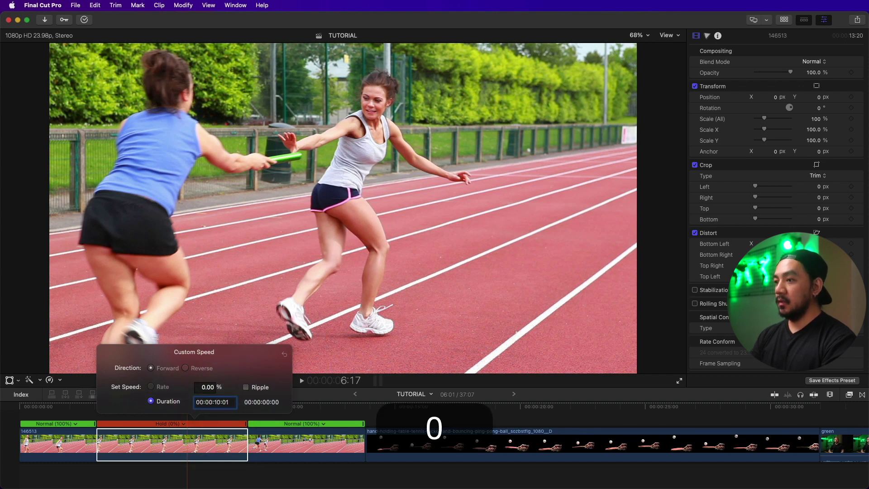
pyautogui.press('Return')
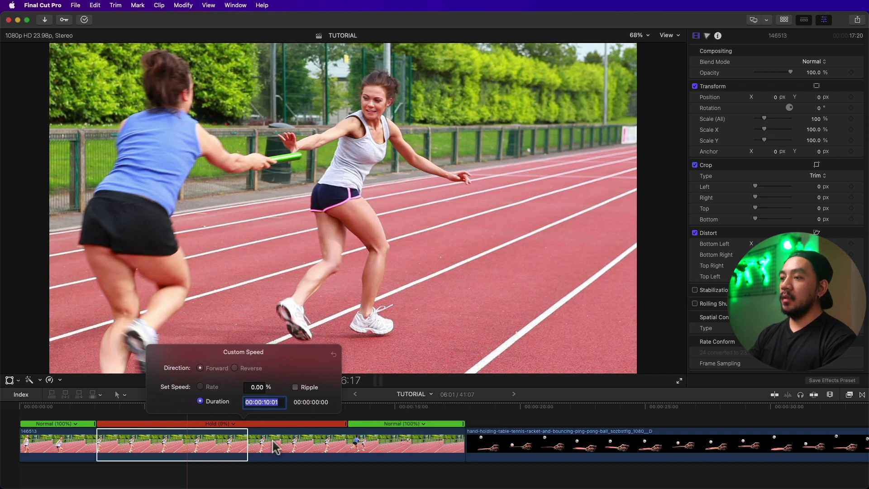
# Step: Close Custom Speed, select just the hold section's range and revert it to its shorter length
pyautogui.click(275, 446)
pyautogui.click(259, 424)
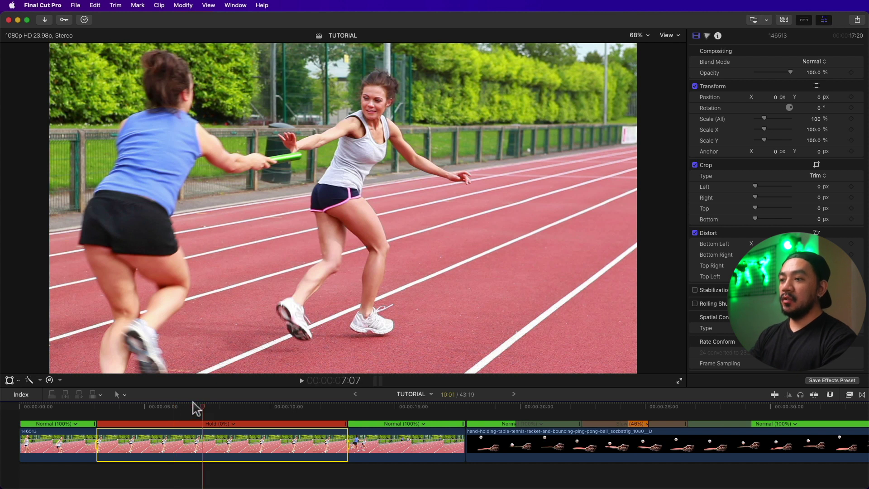
pyautogui.press('space')
# Step: Preview the hold, then give the hold section a Smooth End Transition
pyautogui.moveTo(344, 424); pyautogui.dragTo(175, 411)
pyautogui.press('space')
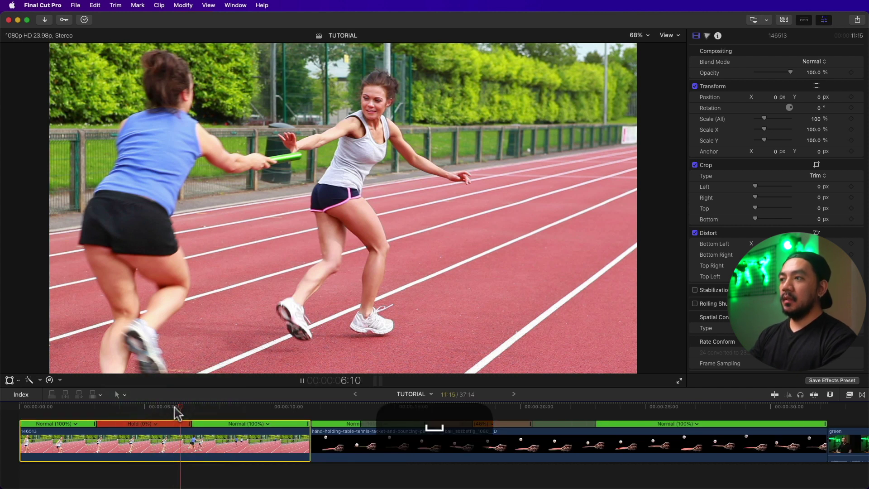
pyautogui.press('space')
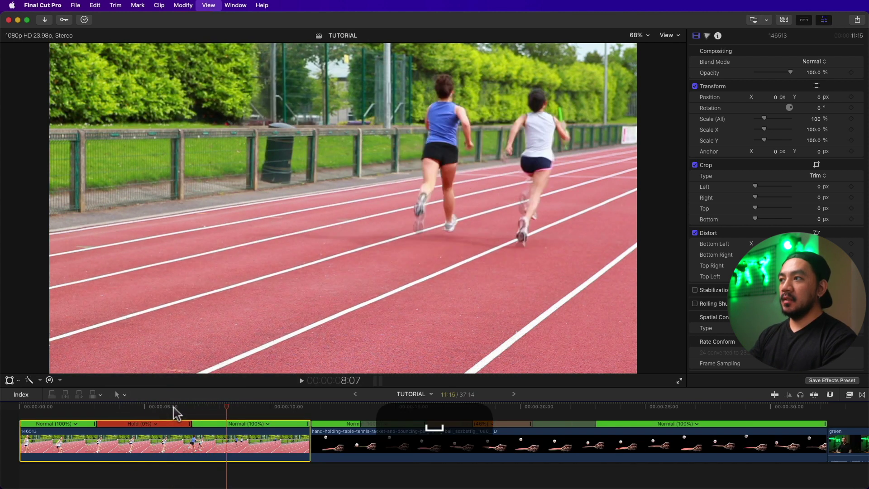
pyautogui.click(154, 424)
pyautogui.click(154, 424)
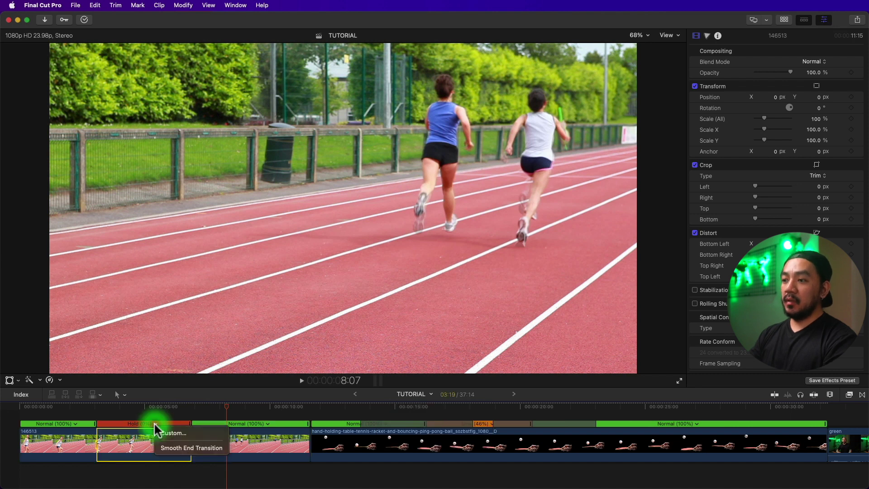
pyautogui.click(185, 452)
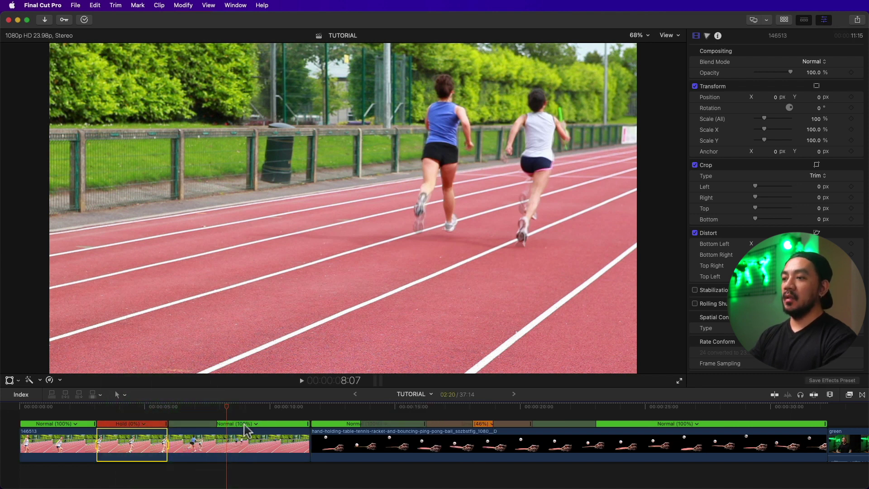
# Step: Play and scrub through the relay clip around the baton handoff to review the smoothed hold
pyautogui.click(142, 409)
pyautogui.press('space')
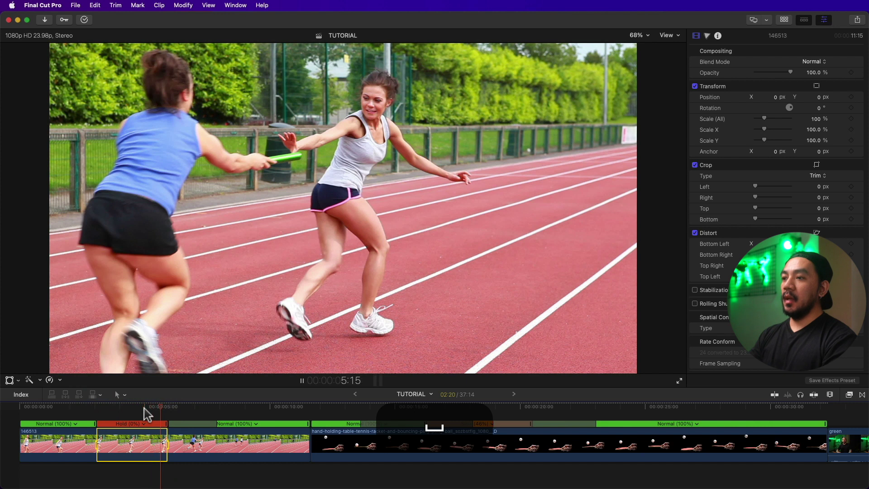
pyautogui.press('space')
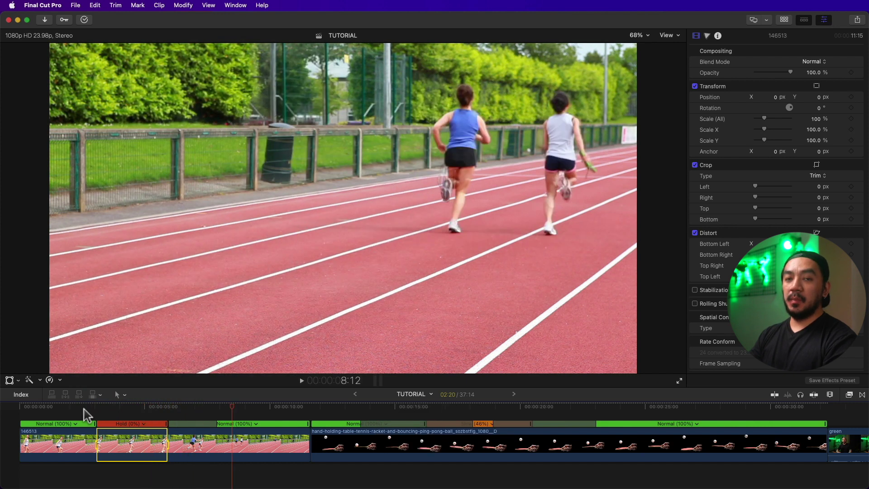
pyautogui.press('space')
pyautogui.click(145, 406)
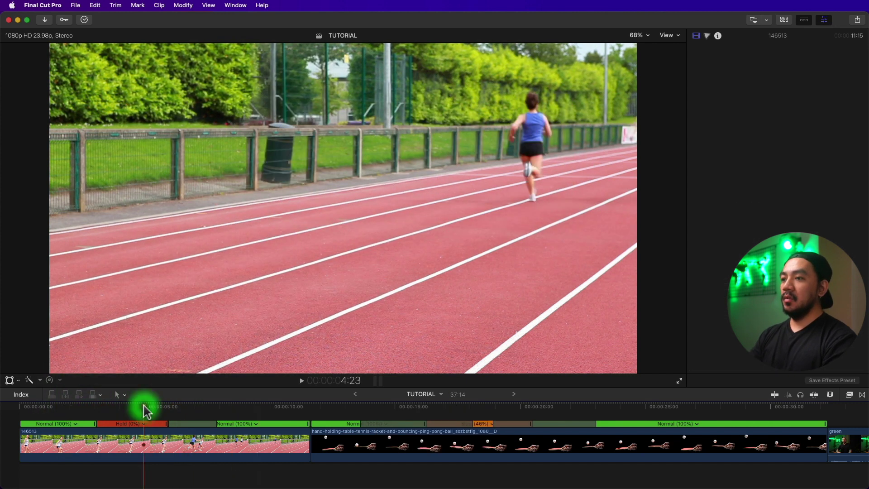
pyautogui.press('space')
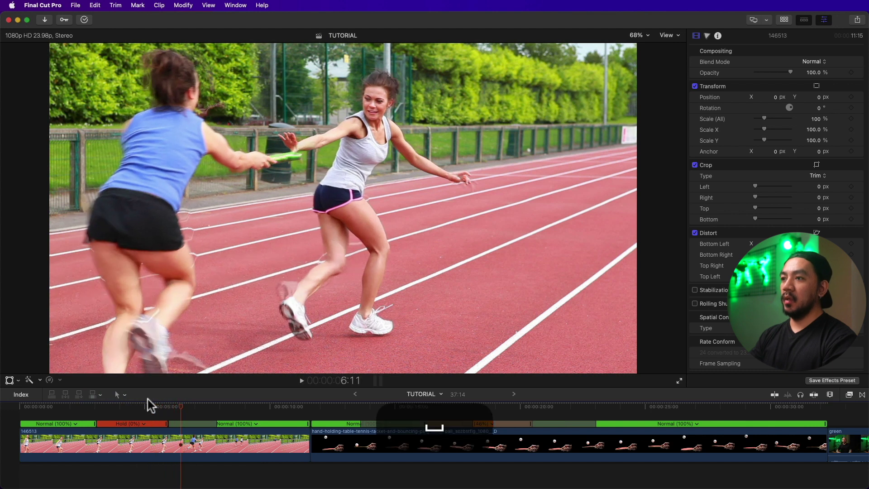
pyautogui.click(165, 405)
pyautogui.moveTo(165, 405); pyautogui.dragTo(192, 419)
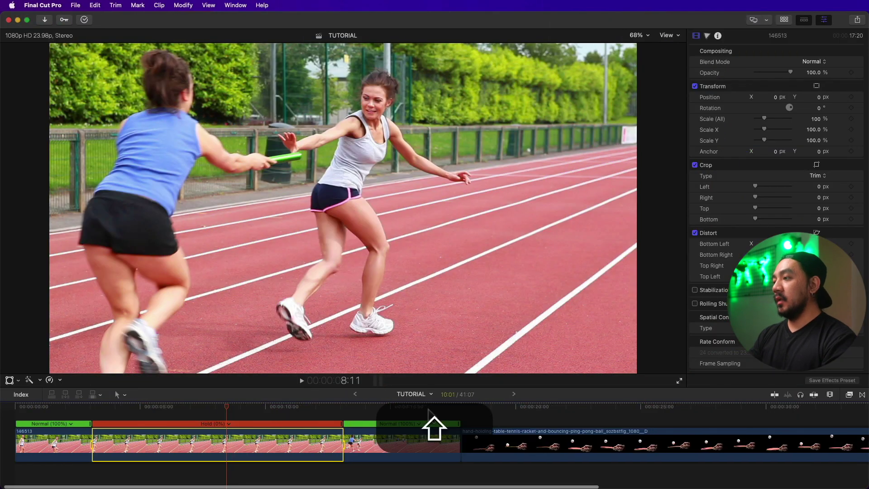
# Step: Select the ping-pong clip and show its retime controls with Cmd-R
pyautogui.hscroll(5, 369, 430)
pyautogui.click(334, 410)
pyautogui.moveTo(331, 407); pyautogui.dragTo(319, 408)
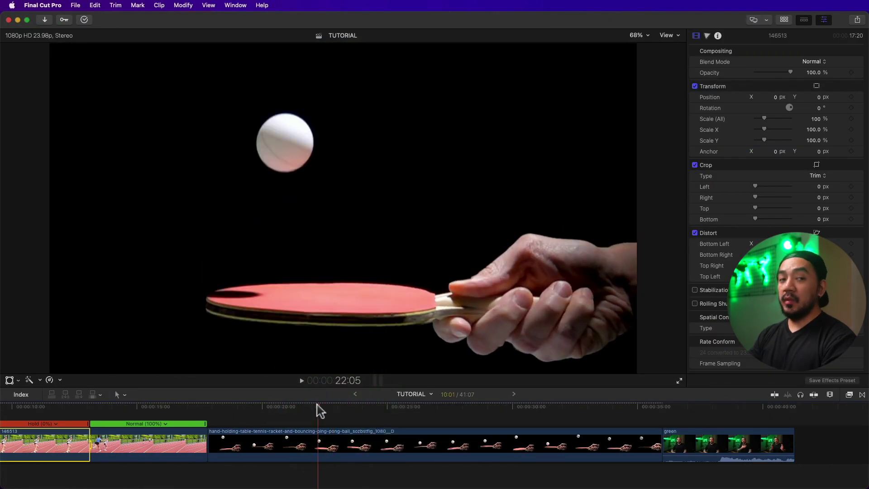
pyautogui.click(328, 446)
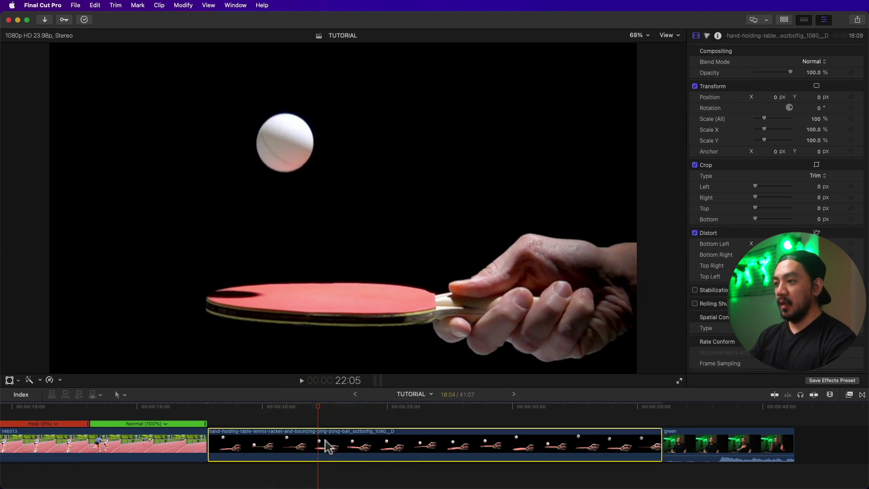
pyautogui.press('super+r')
# Step: Blade Speed the ping-pong clip at two points and slow the middle section to 46%
pyautogui.click(287, 407)
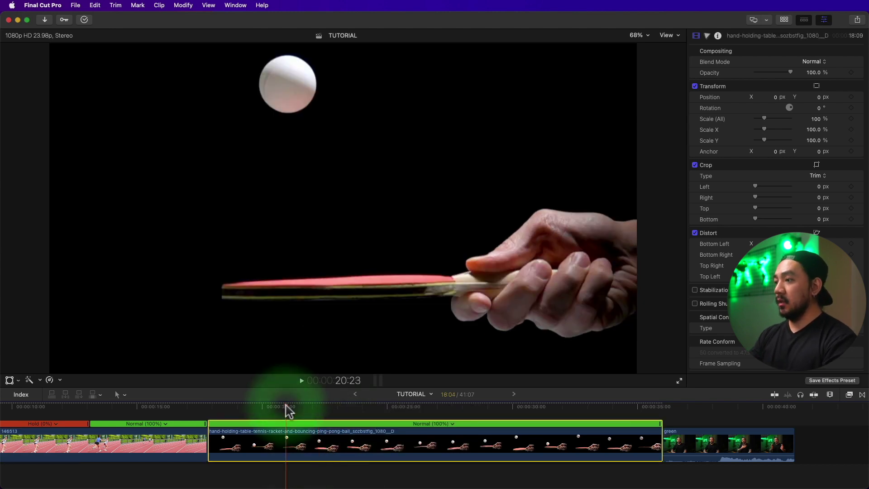
pyautogui.click(294, 409)
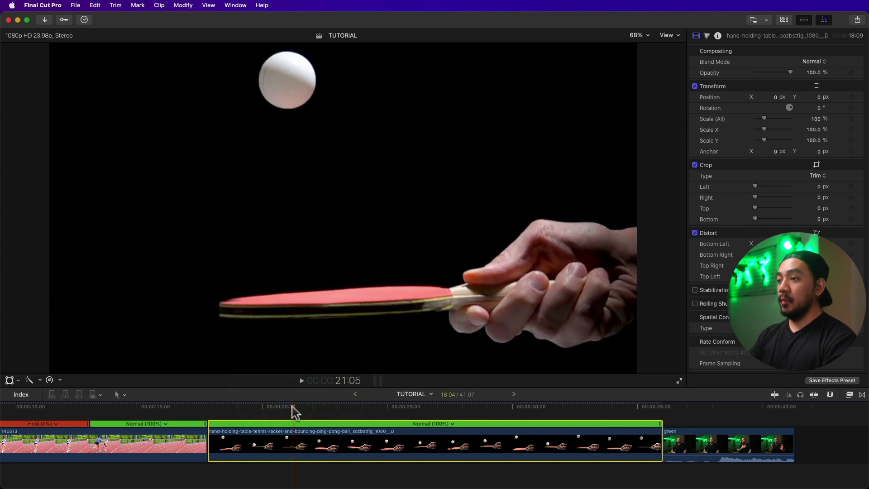
pyautogui.moveTo(293, 407); pyautogui.dragTo(320, 406)
pyautogui.press('shift')
pyautogui.hotkey('shift', 'b')
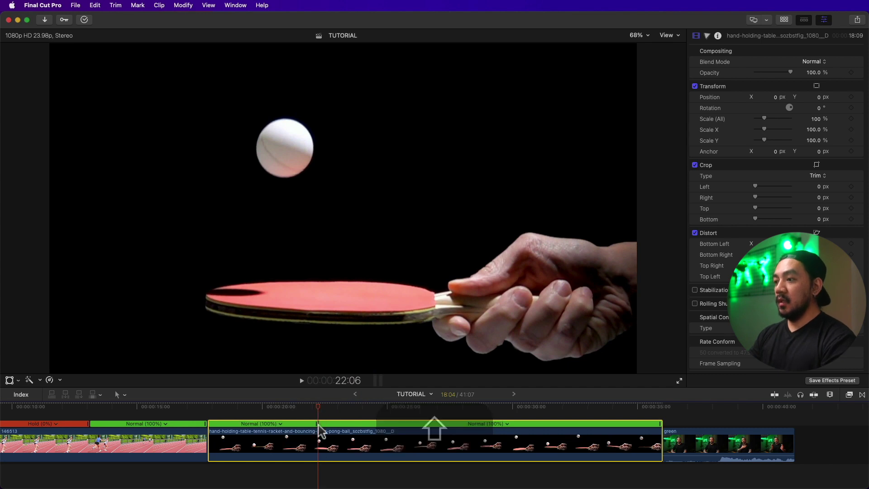
pyautogui.moveTo(319, 407); pyautogui.dragTo(384, 414)
pyautogui.hotkey('shift', 'b')
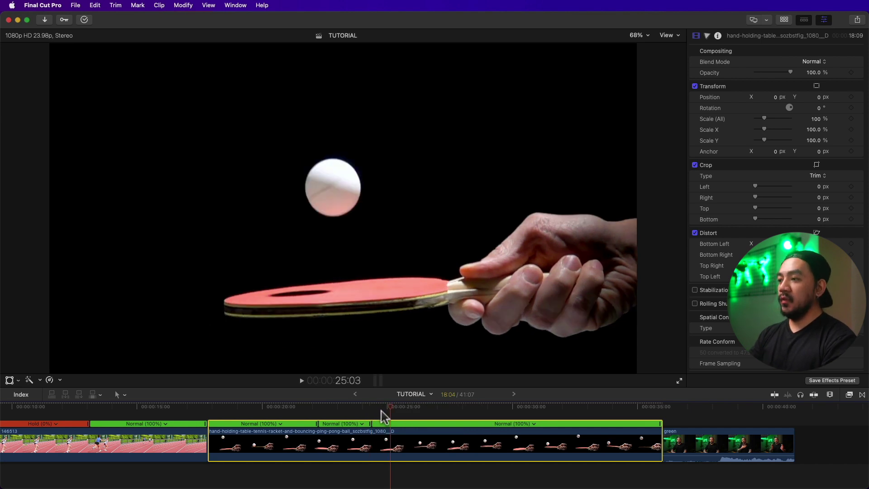
pyautogui.moveTo(370, 426); pyautogui.dragTo(410, 428)
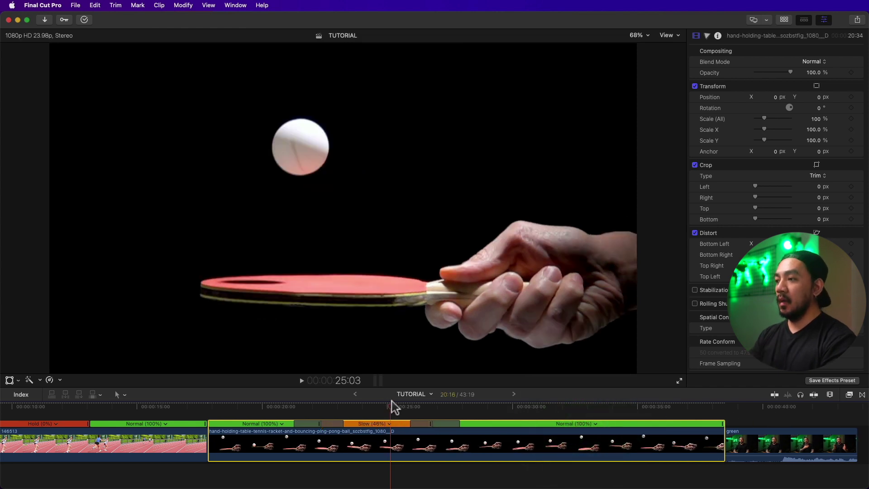
# Step: Drag the speed-transition handles outward on both sides of the Slow (46%) section
pyautogui.click(260, 407)
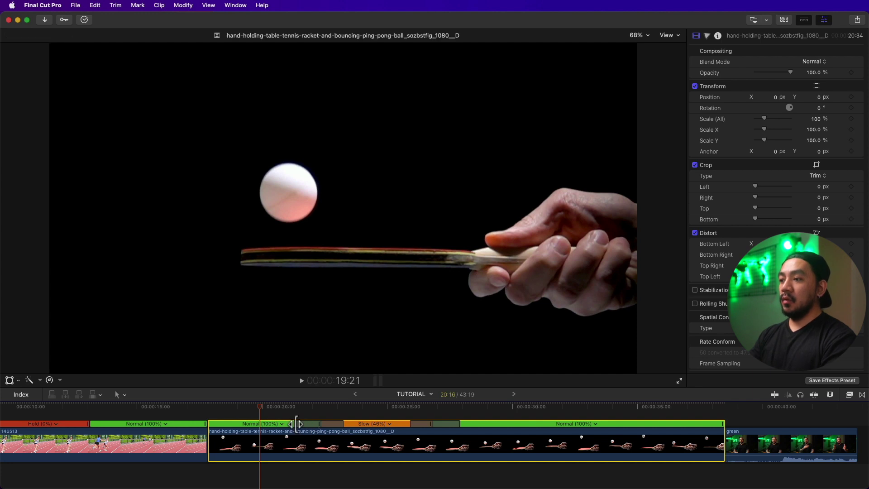
pyautogui.moveTo(275, 427); pyautogui.dragTo(260, 425)
pyautogui.moveTo(340, 424); pyautogui.dragTo(390, 425)
pyautogui.moveTo(459, 424); pyautogui.dragTo(494, 423)
# Step: Play the ping-pong clip from before the slowed section to preview the gradual ramps
pyautogui.click(237, 405)
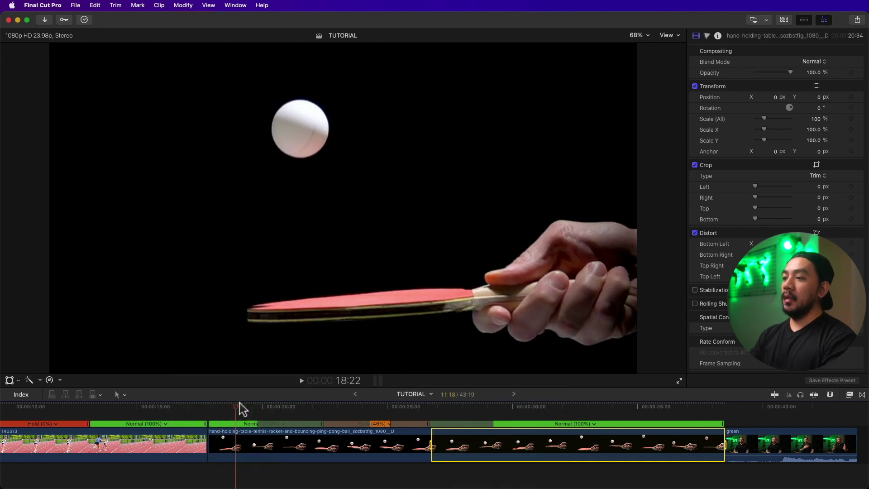
pyautogui.press('space')
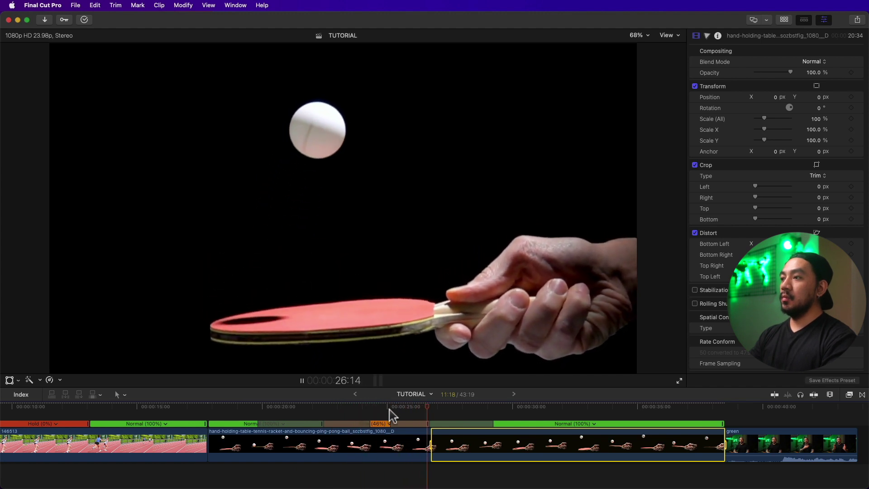
pyautogui.click(537, 418)
pyautogui.press('space')
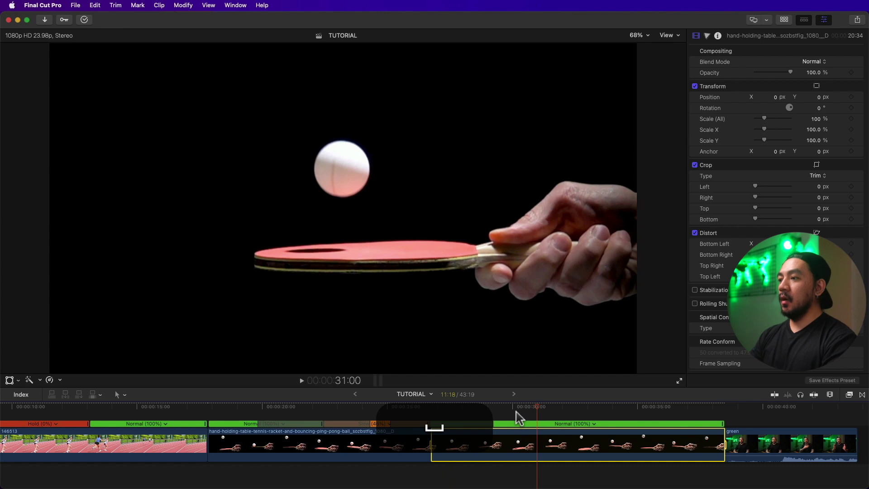